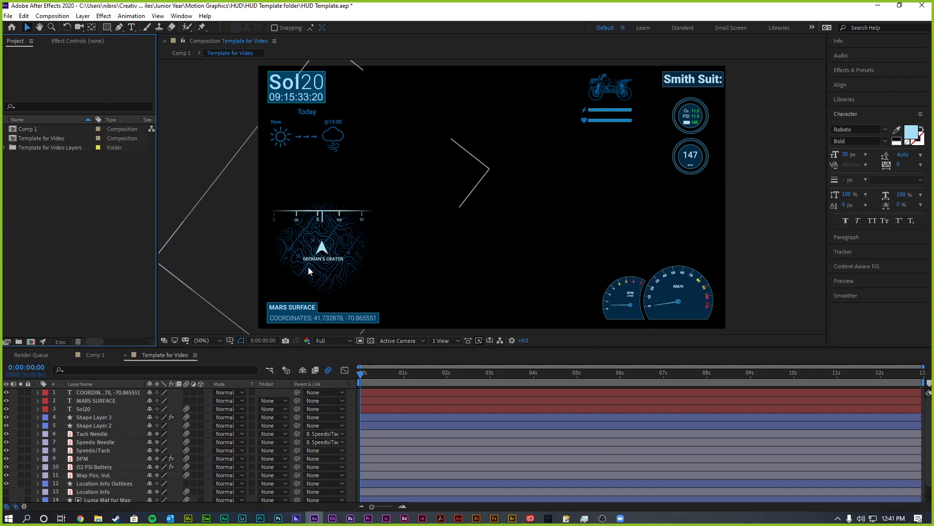
# - Check the Template for Video composition's transparent background with the transparency grid, and restore the black backdrop
pyautogui.click(169, 164)
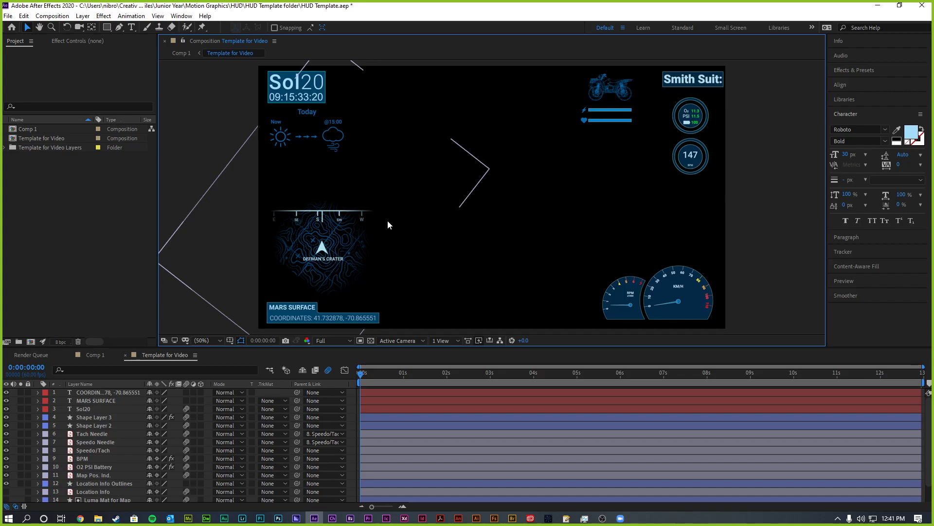
pyautogui.click(370, 340)
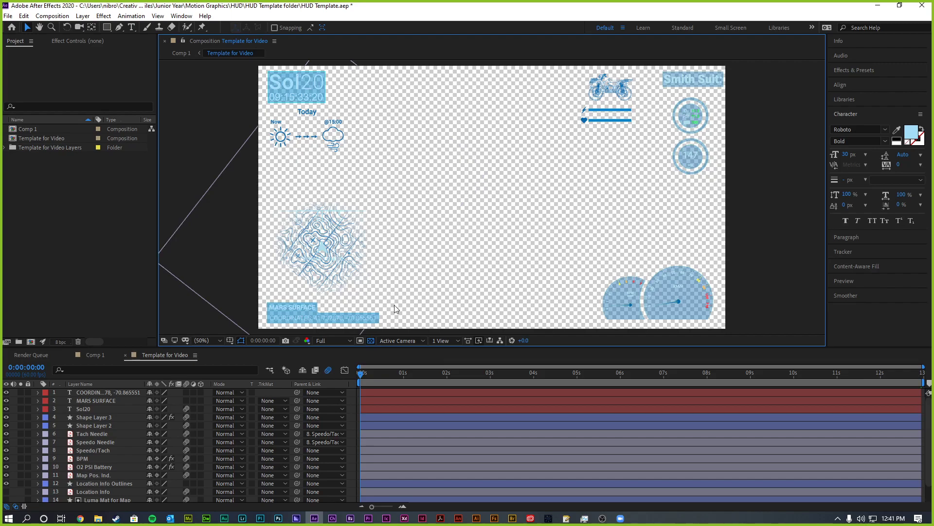
pyautogui.click(371, 340)
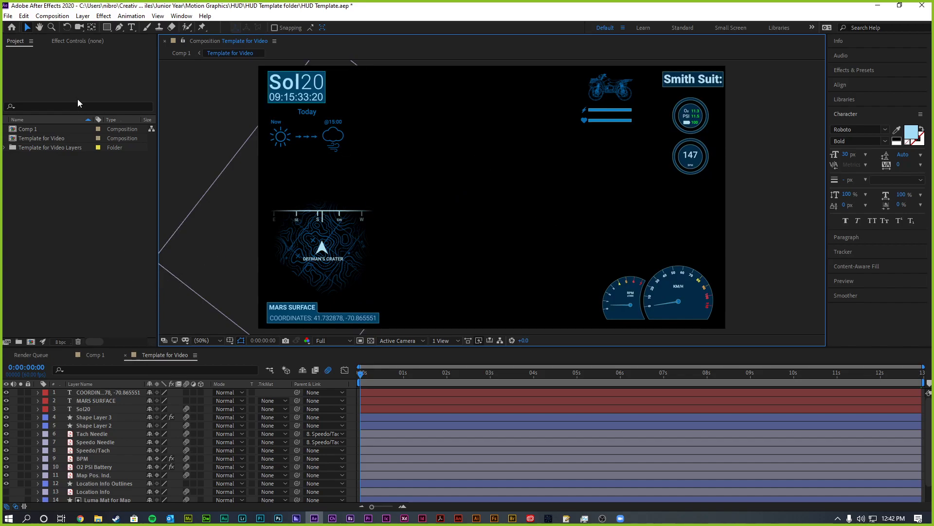
# - Add the Template for Video composition to the render queue and set its output location to the Motion Graphics folder
pyautogui.click(61, 18)
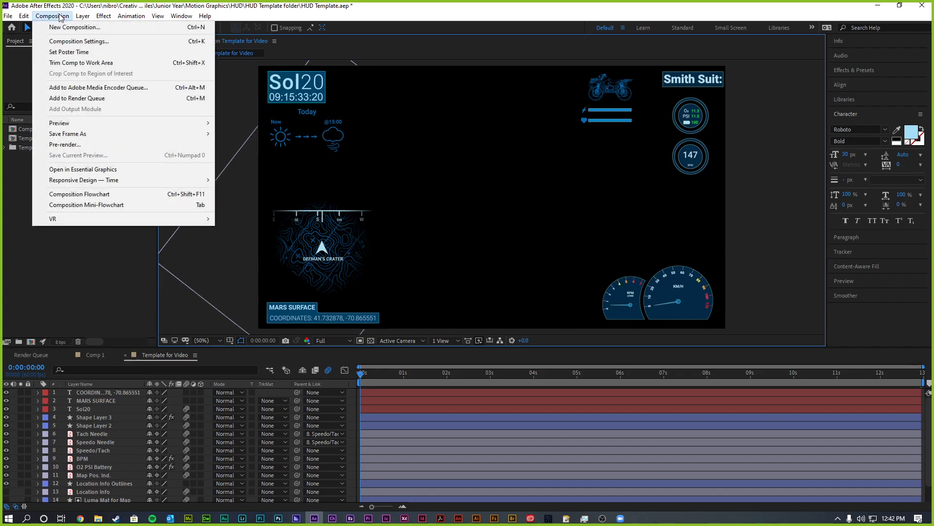
pyautogui.click(104, 99)
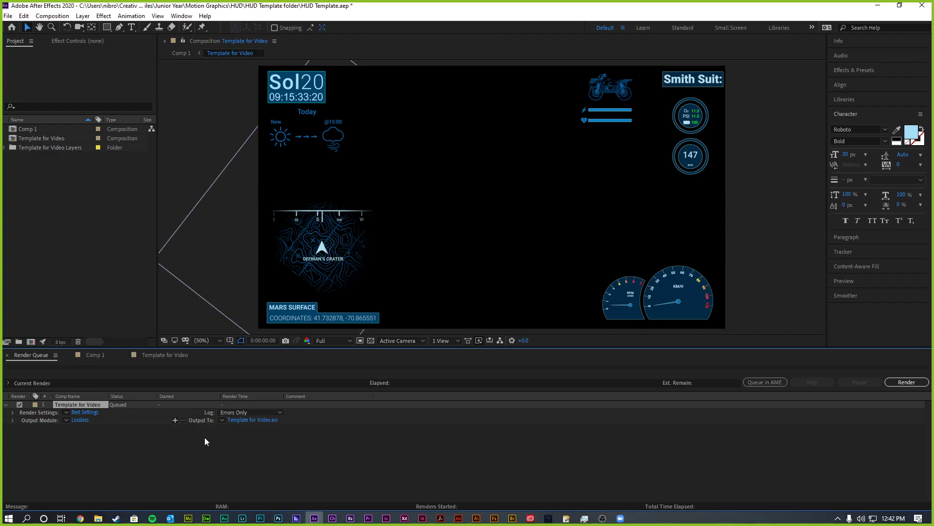
pyautogui.click(253, 420)
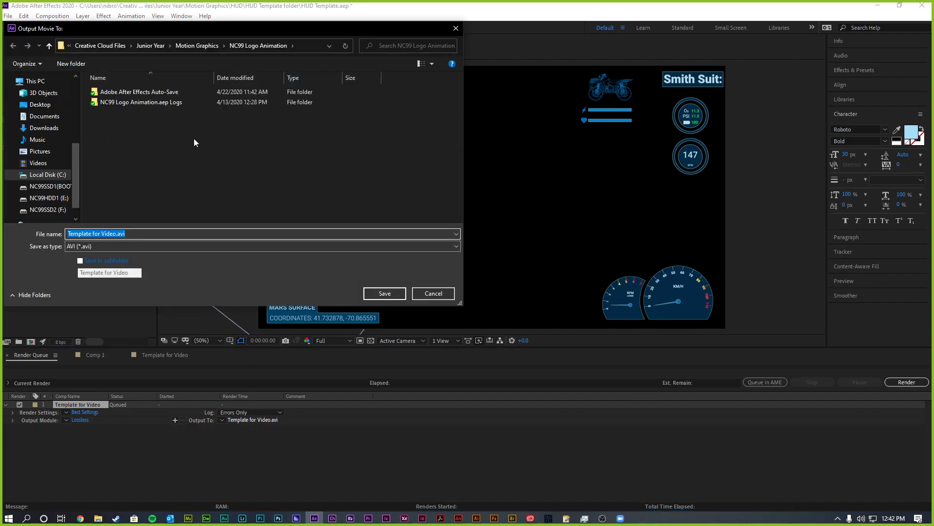
pyautogui.click(202, 46)
pyautogui.click(391, 292)
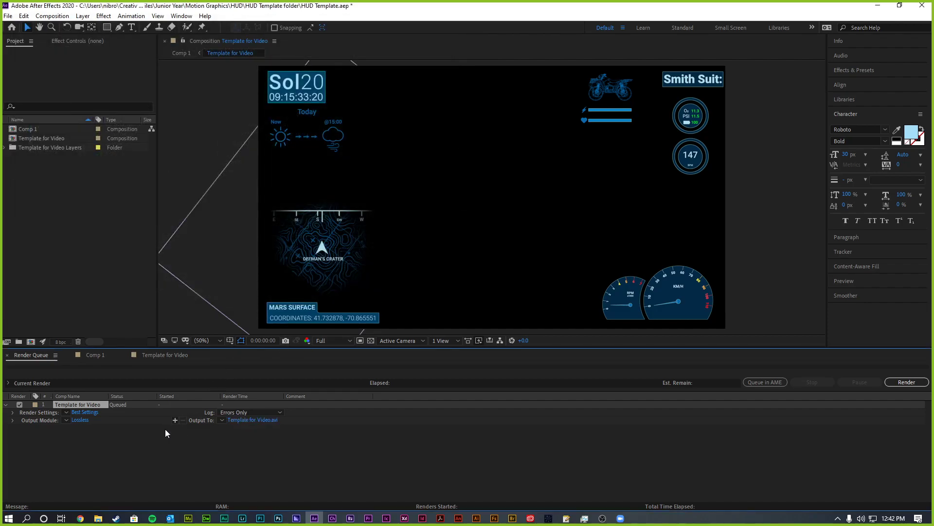
# - Set the queued item's output module format to QuickTime, keeping RGB as the video channels
pyautogui.click(74, 419)
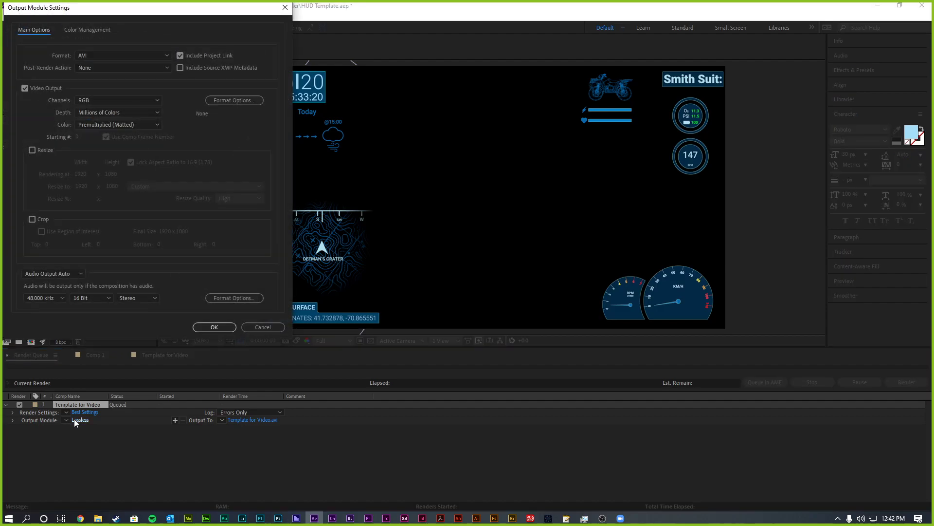
pyautogui.moveTo(168, 14); pyautogui.dragTo(492, 45)
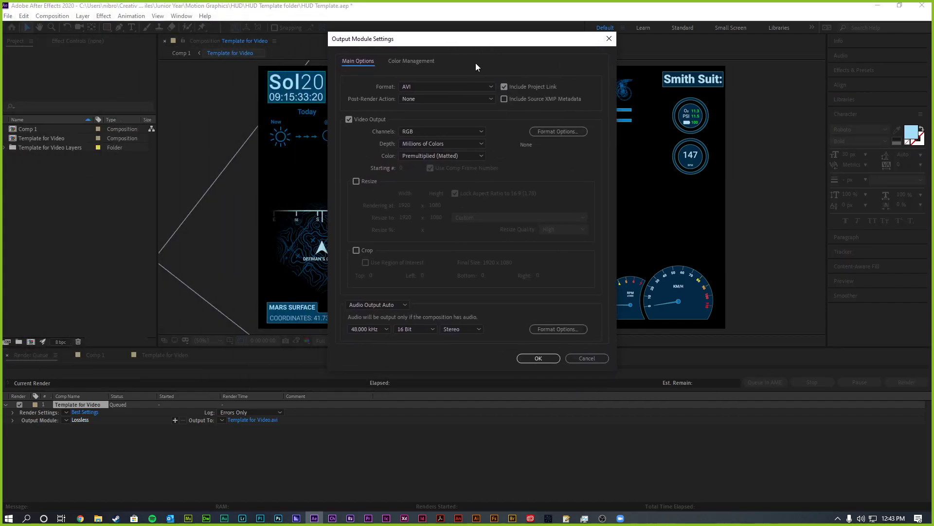
pyautogui.click(457, 86)
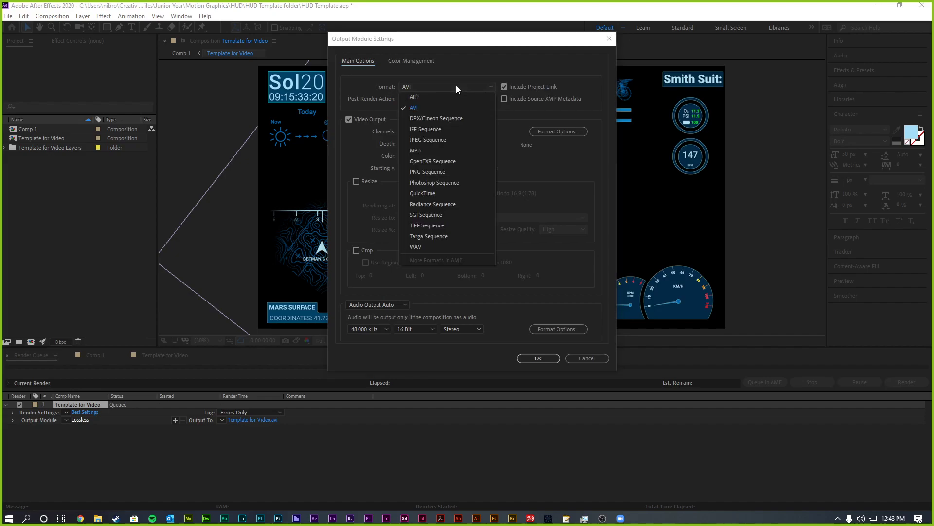
pyautogui.click(445, 193)
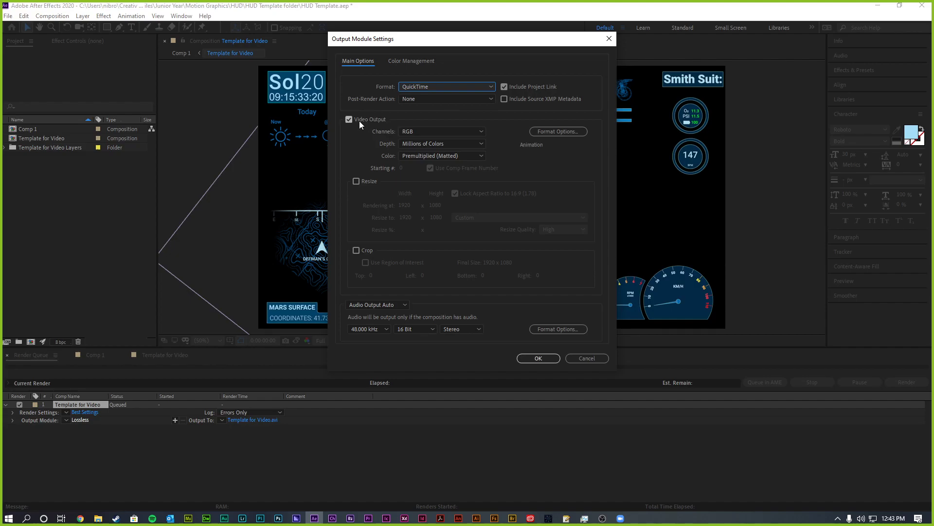
pyautogui.click(421, 130)
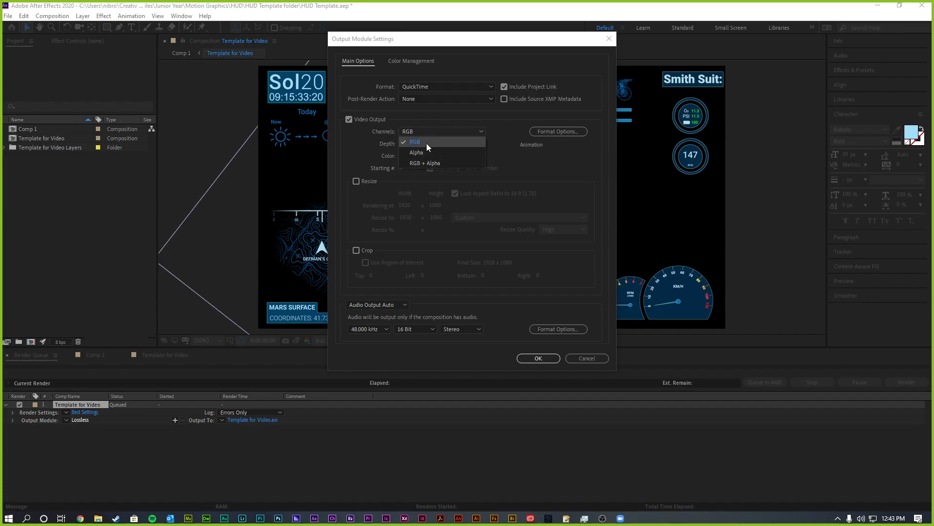
pyautogui.click(428, 145)
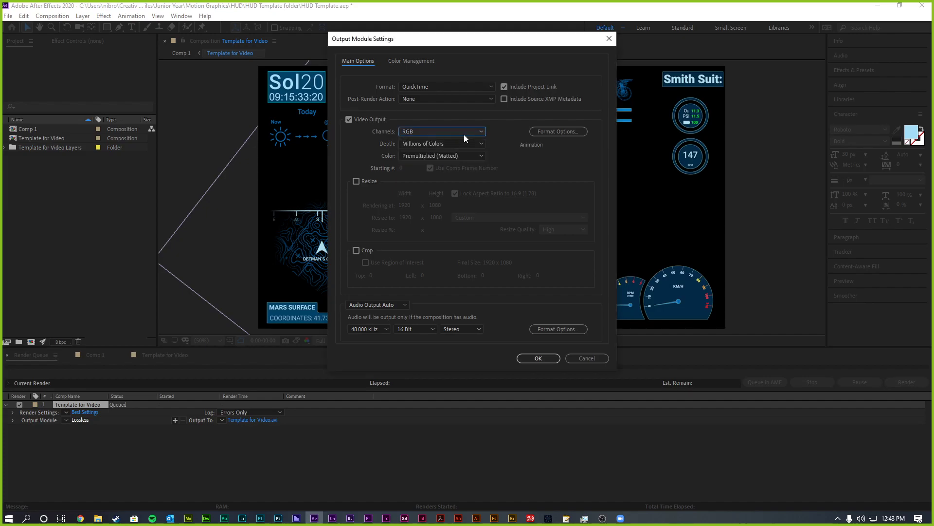
pyautogui.moveTo(569, 39); pyautogui.dragTo(678, 151)
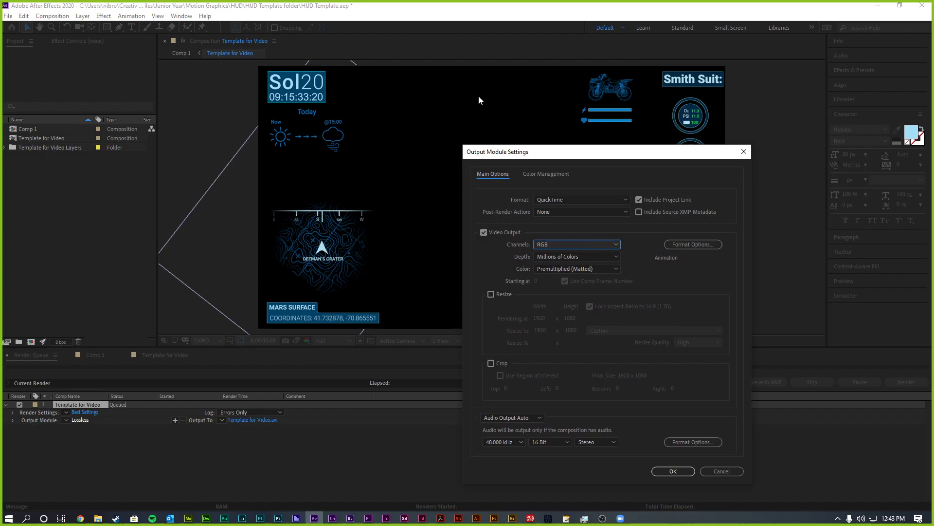
pyautogui.moveTo(604, 156); pyautogui.dragTo(474, 96)
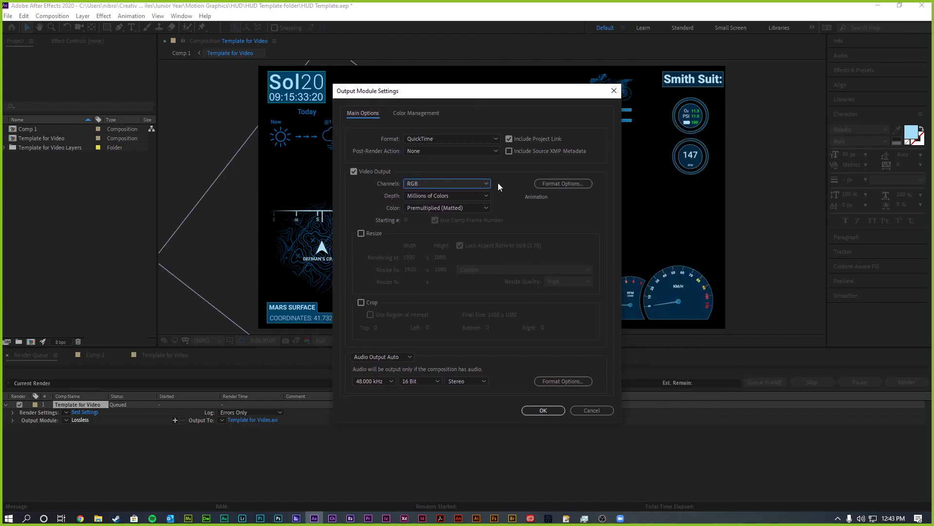
# - Try the audio output On and Off options, and return the setting to Audio Output Auto
pyautogui.click(407, 355)
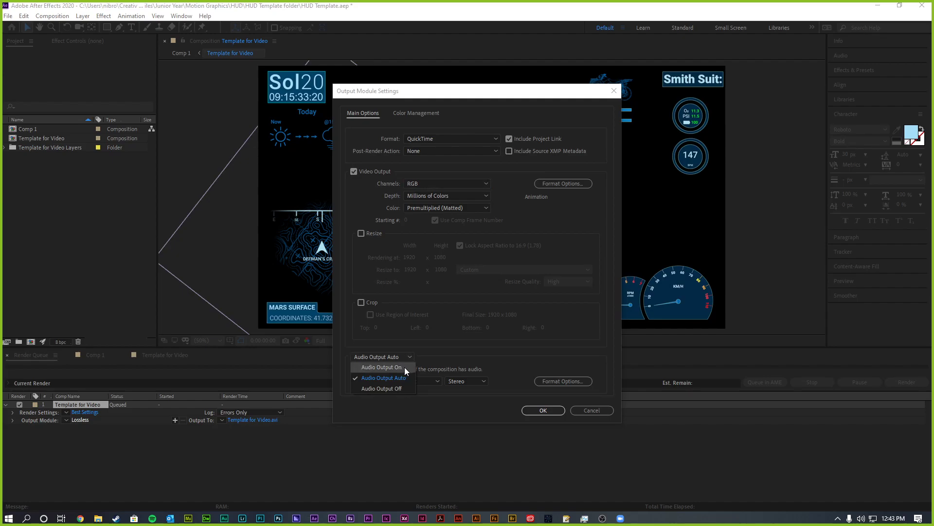
pyautogui.click(404, 367)
pyautogui.click(408, 358)
pyautogui.click(402, 388)
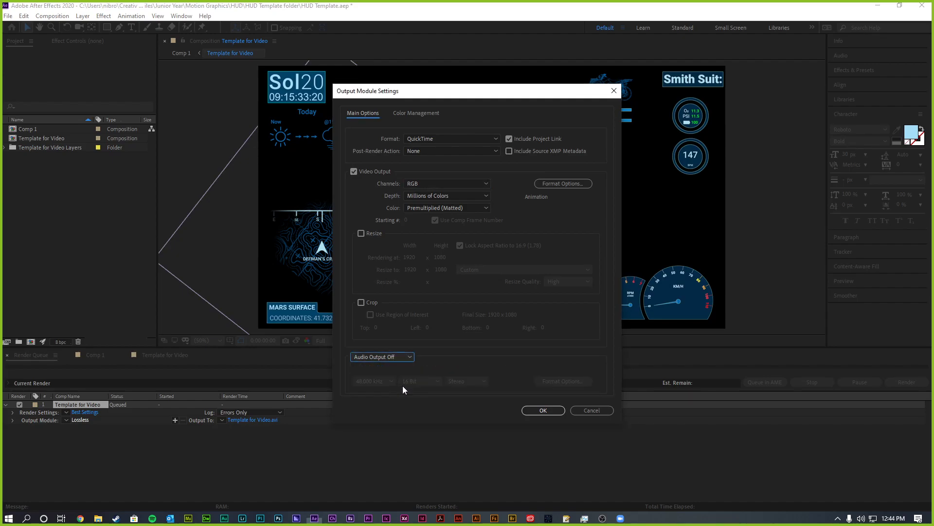
pyautogui.click(407, 357)
pyautogui.click(409, 378)
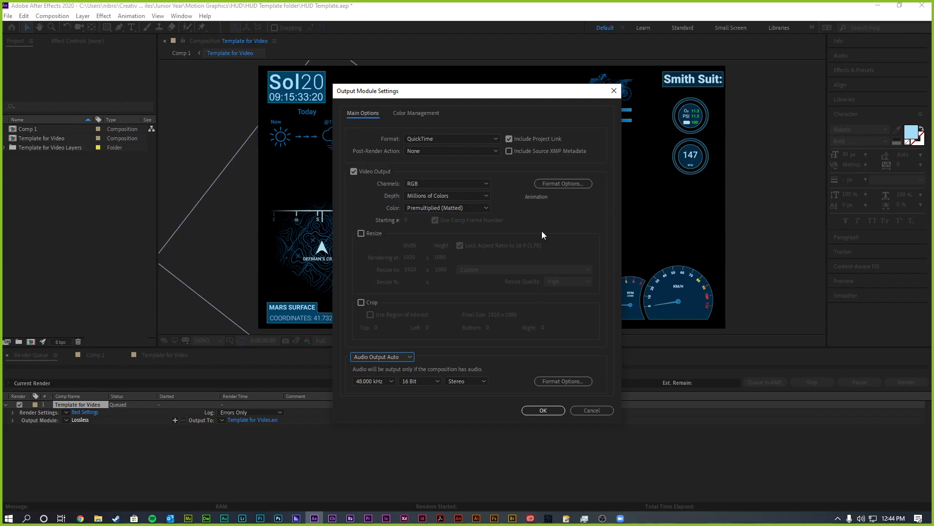
# - Keep Animation as the QuickTime video codec and start rendering the queued composition with these output settings
pyautogui.click(545, 184)
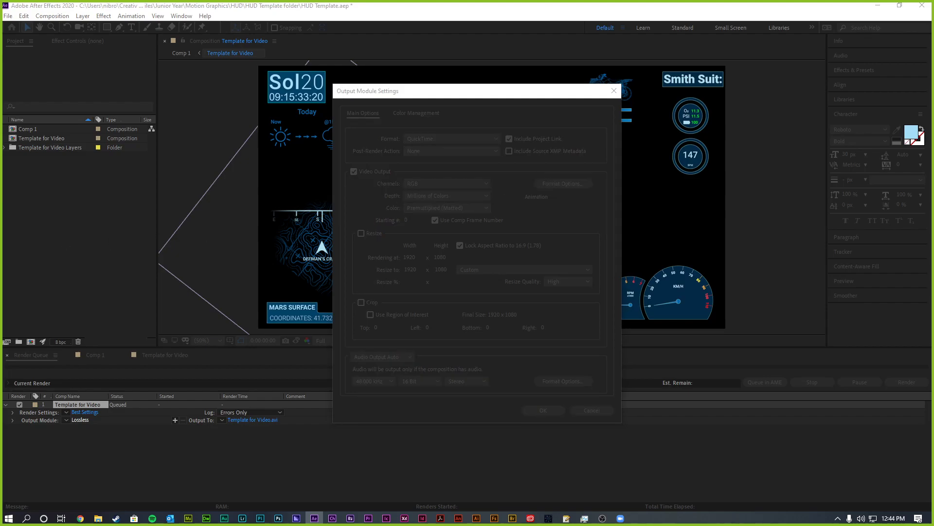
pyautogui.moveTo(254, 138); pyautogui.dragTo(278, 58)
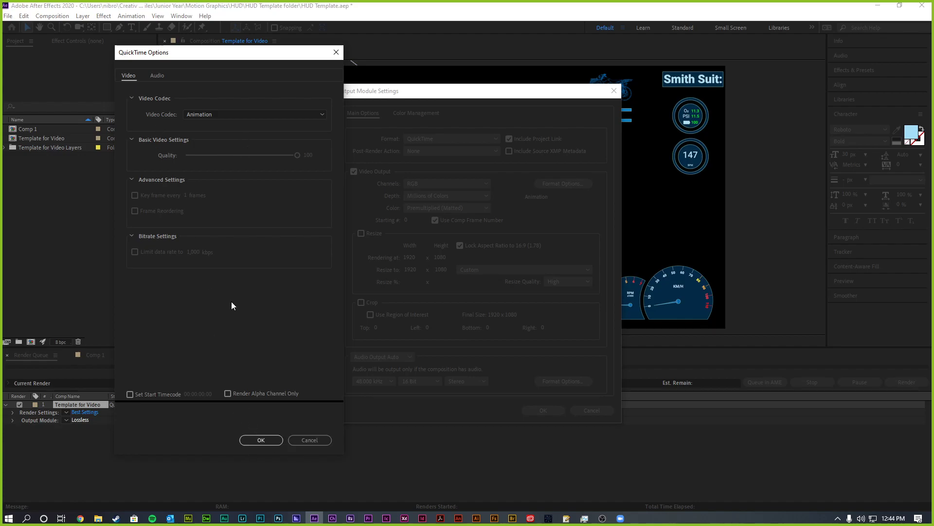
pyautogui.click(222, 116)
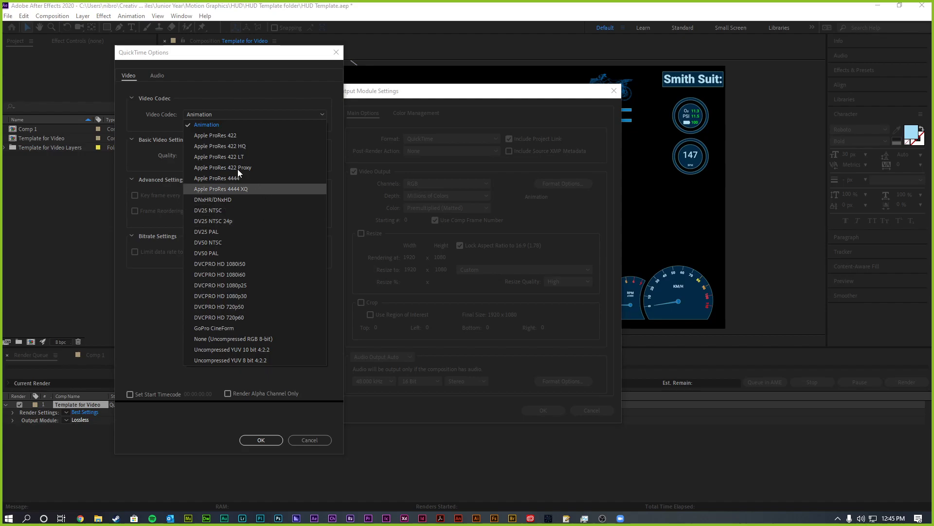
pyautogui.click(217, 127)
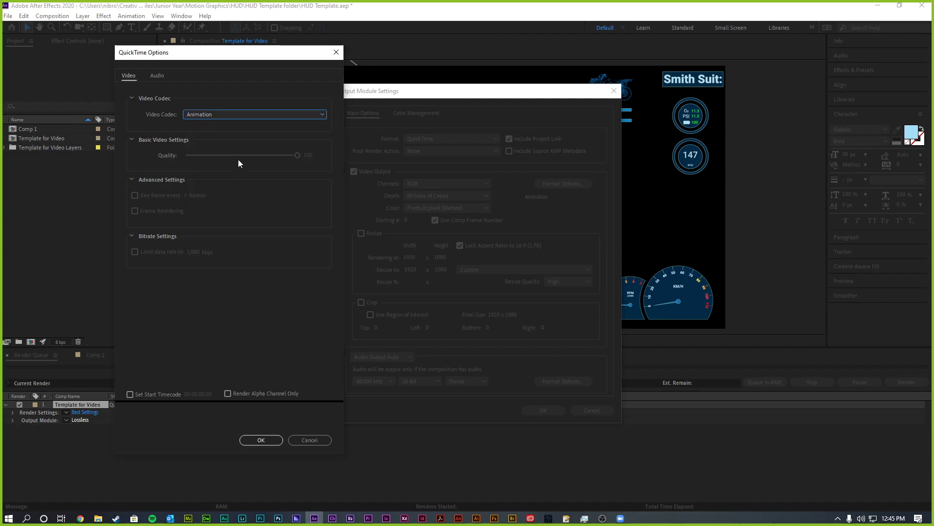
pyautogui.click(271, 442)
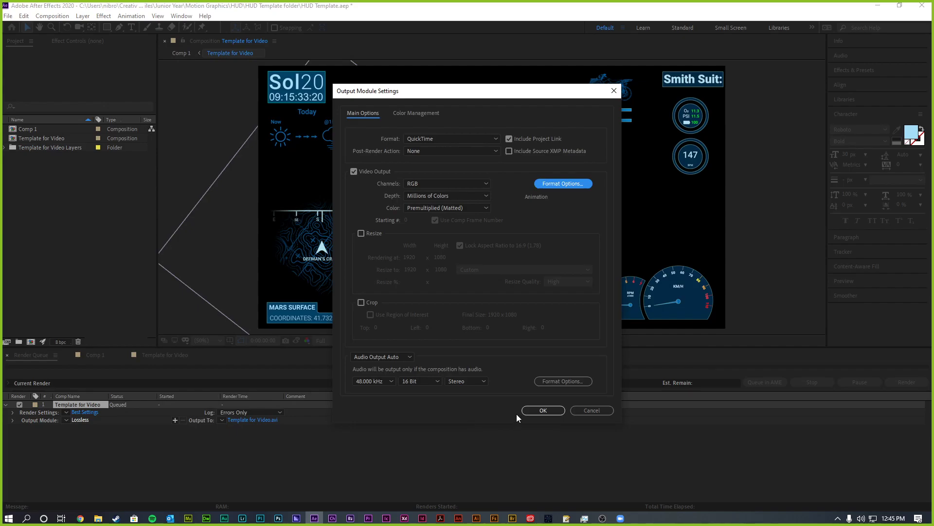
pyautogui.click(537, 411)
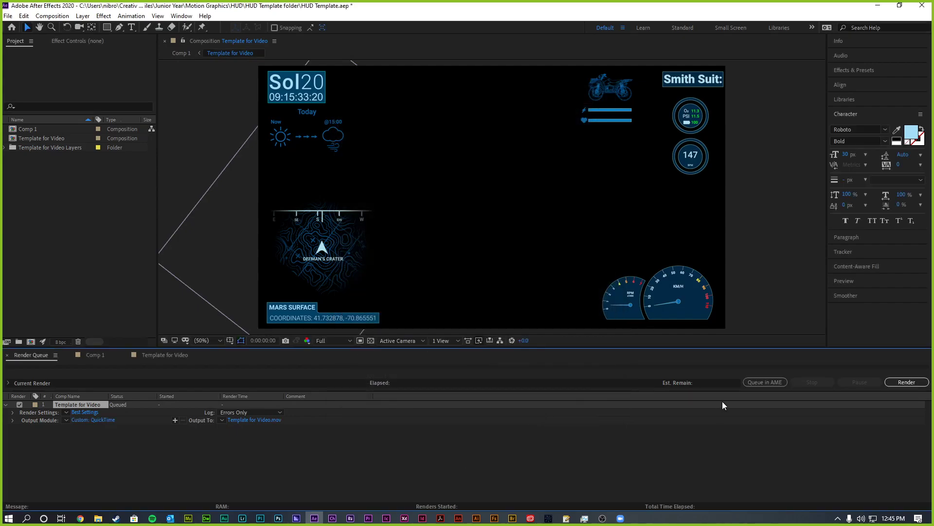
pyautogui.click(914, 383)
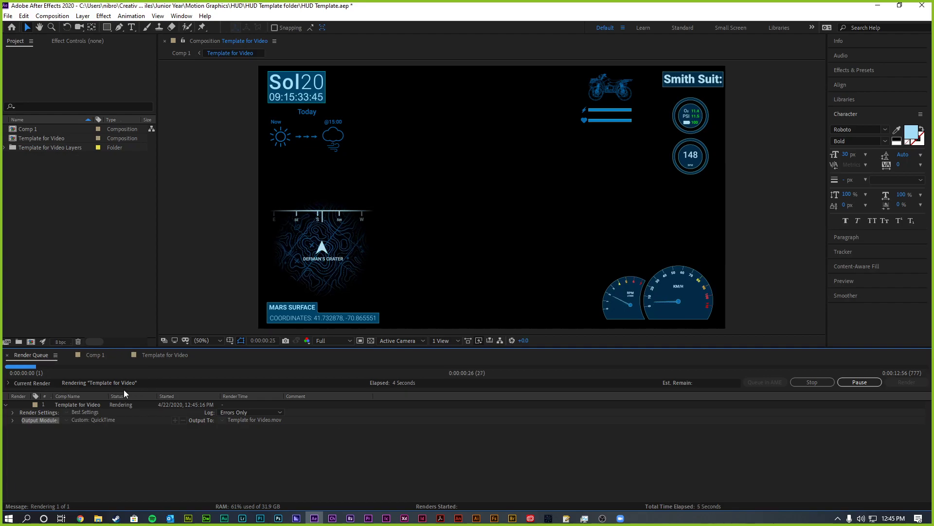
# - Browse to the Junior Year folder of Creative Cloud Files in File Explorer, and return to After Effects to stop the render early
pyautogui.click(98, 519)
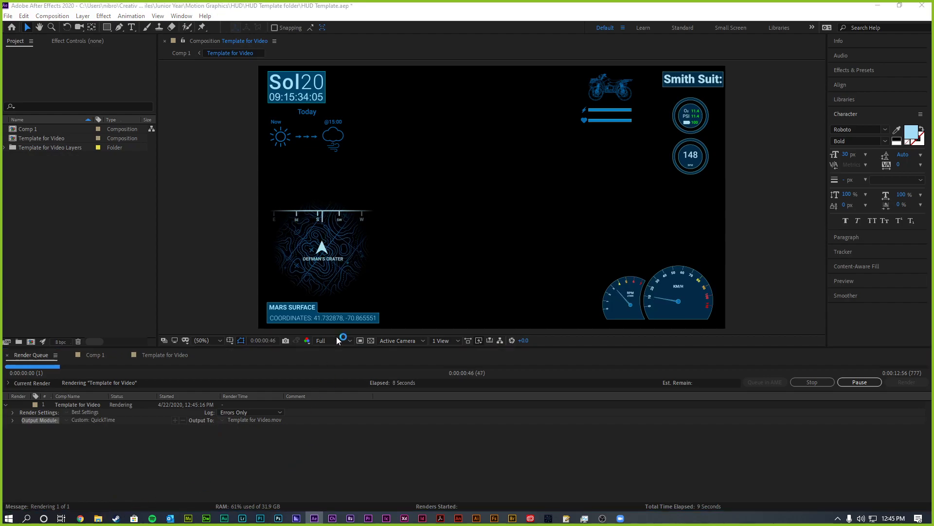
pyautogui.moveTo(417, 200); pyautogui.dragTo(439, 145)
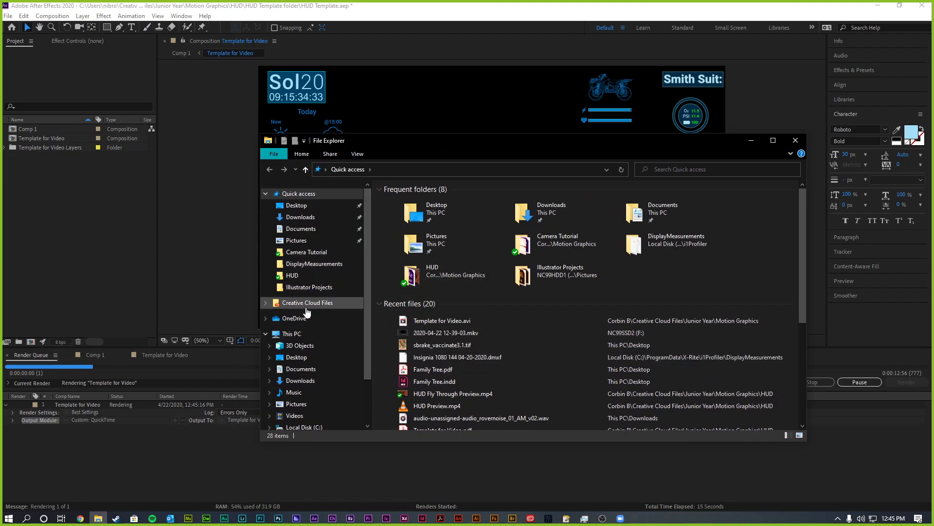
pyautogui.click(309, 303)
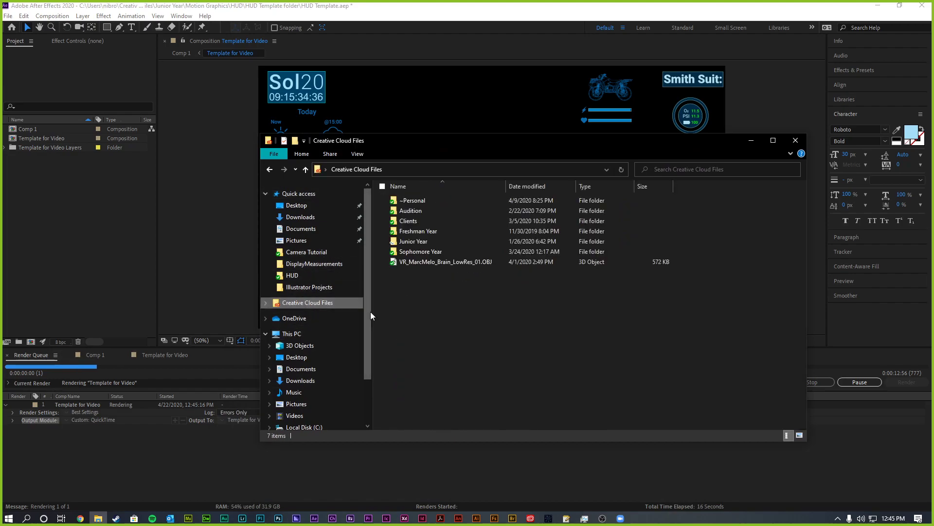
pyautogui.doubleClick(427, 241)
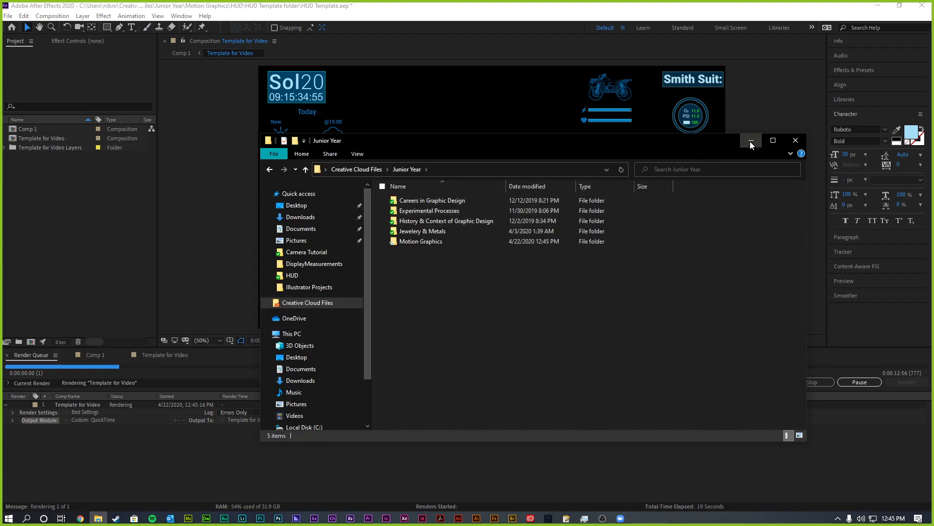
pyautogui.click(750, 141)
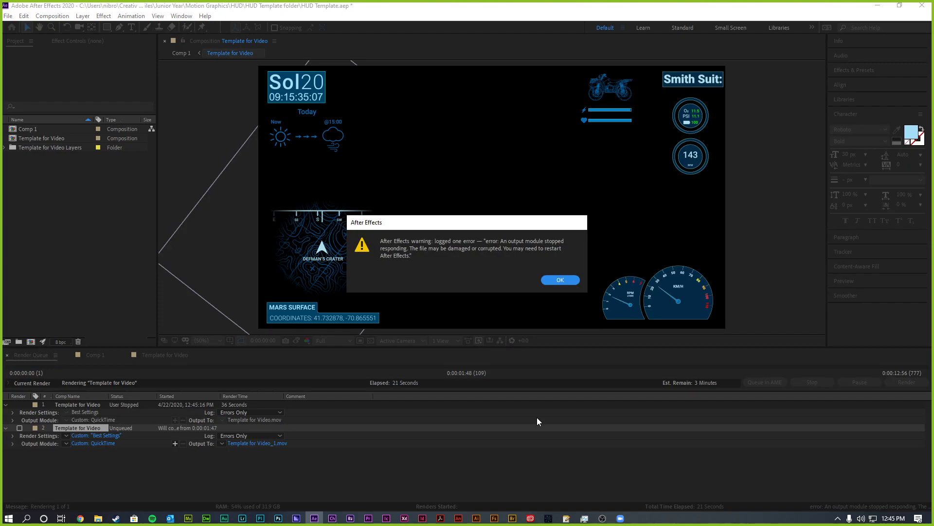
pyautogui.click(560, 280)
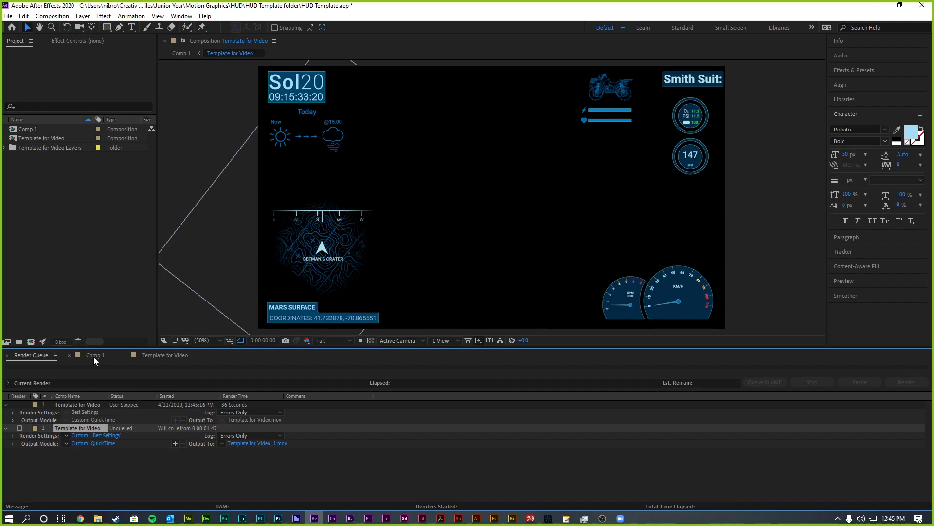
# - Import Template for Video.mov from the Motion Graphics folder in File Explorer into the After Effects project
pyautogui.click(98, 518)
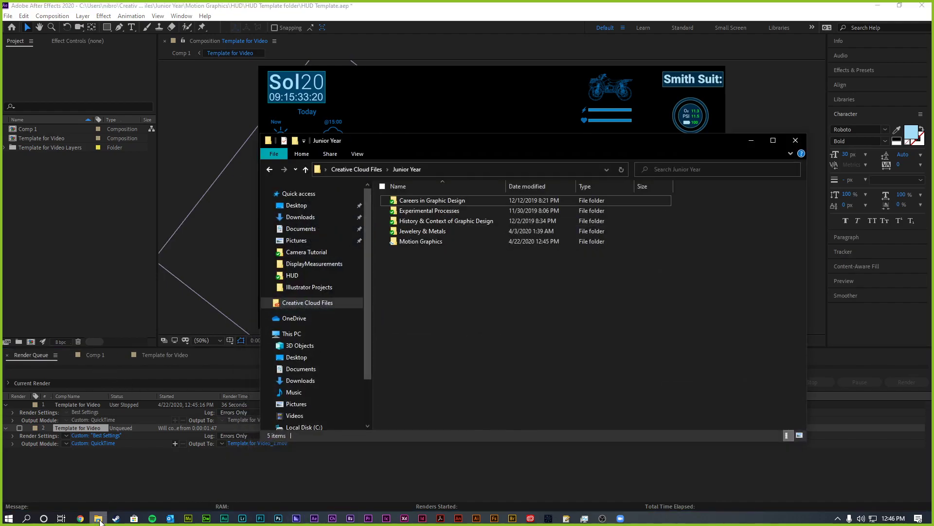
pyautogui.doubleClick(422, 241)
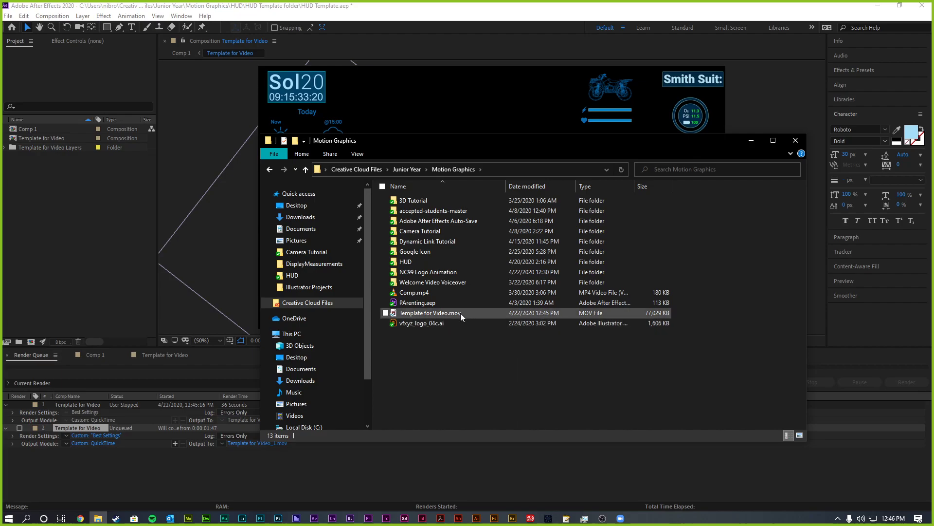
pyautogui.moveTo(461, 314); pyautogui.dragTo(79, 200)
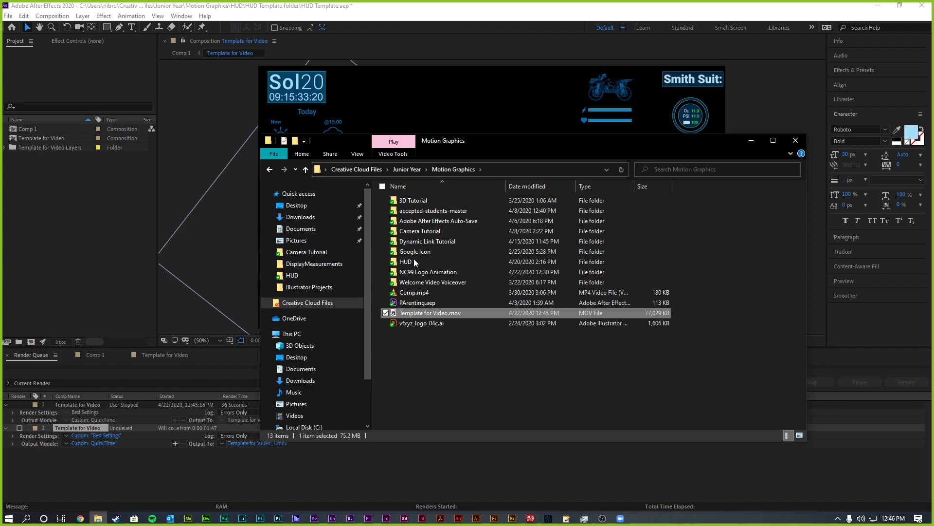
pyautogui.click(751, 141)
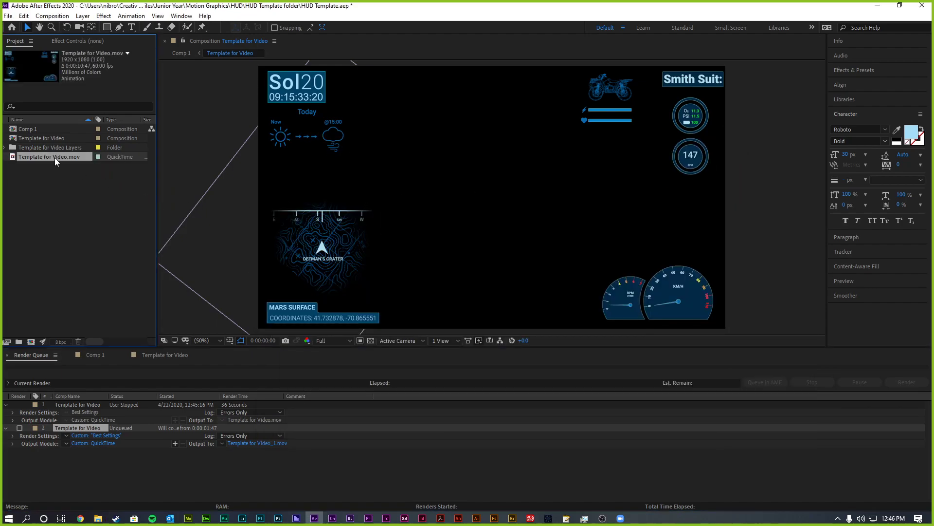
# - Turn on the transparency grid for the Template for Video composition and check the rendered movie in the Motion Graphics folder in File Explorer
pyautogui.moveTo(73, 156); pyautogui.dragTo(345, 358)
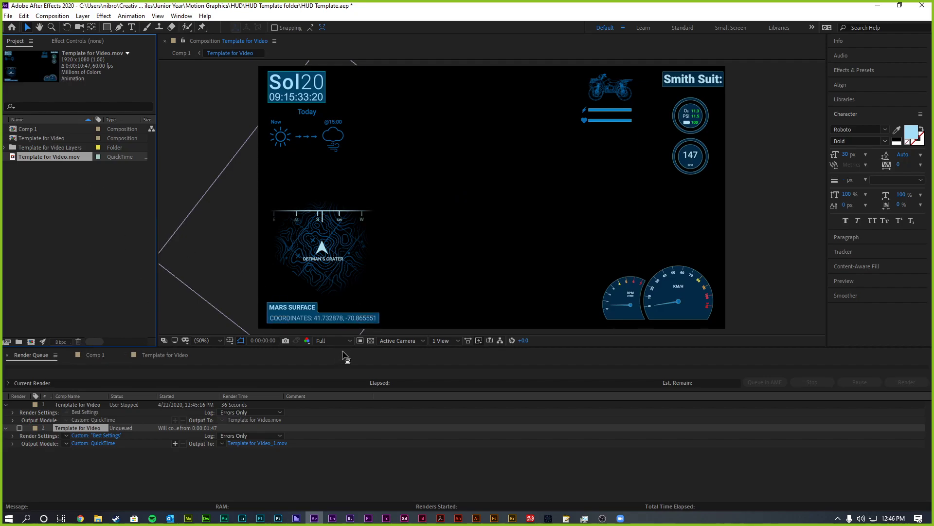
pyautogui.click(371, 340)
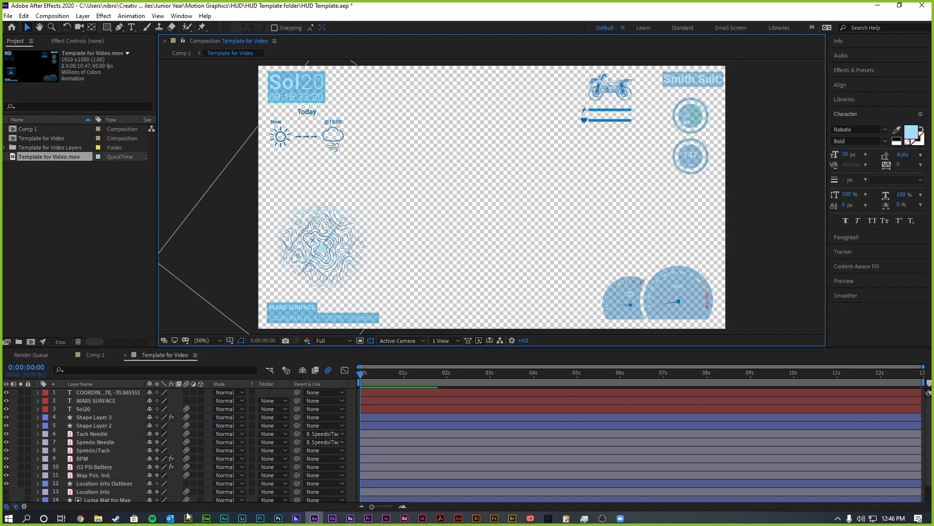
pyautogui.click(98, 518)
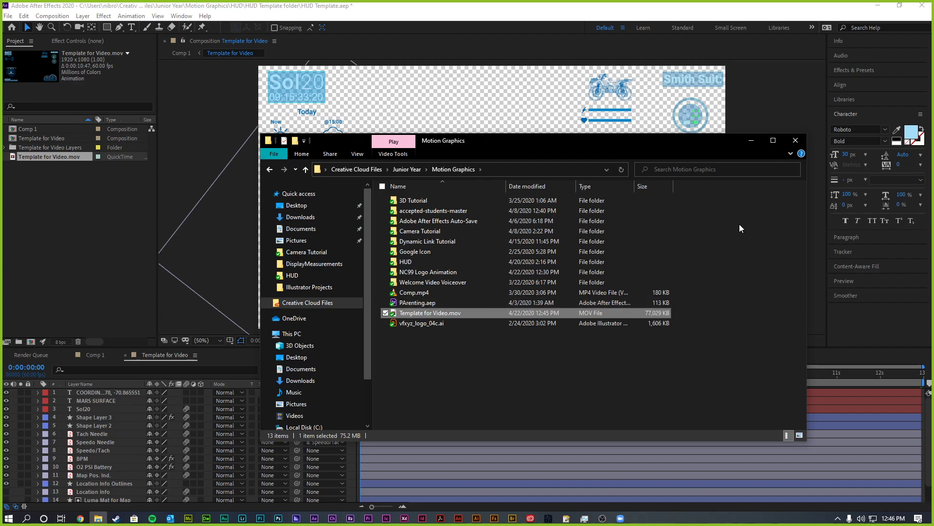
pyautogui.click(751, 141)
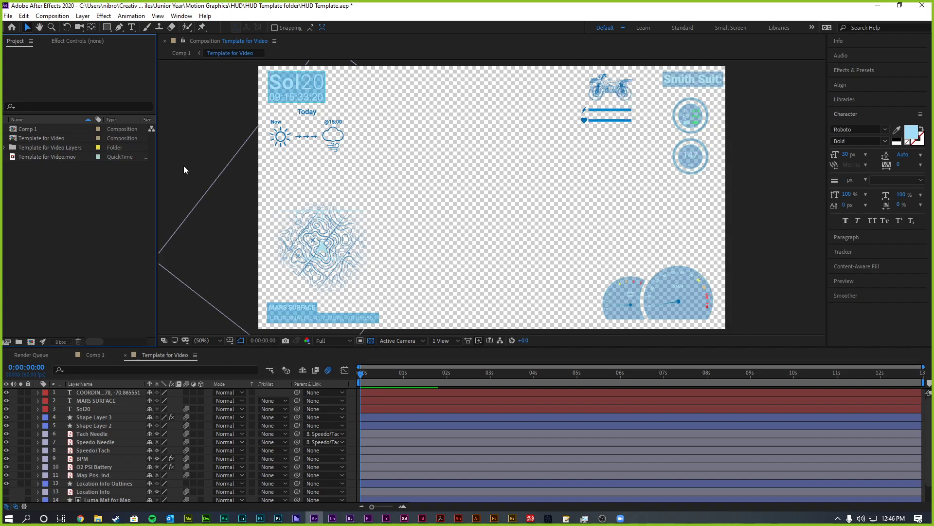
# - Try Template for Video.mov as an offset layer over the transparent background of the Template for Video composition, and delete that layer
pyautogui.moveTo(42, 158); pyautogui.dragTo(482, 200)
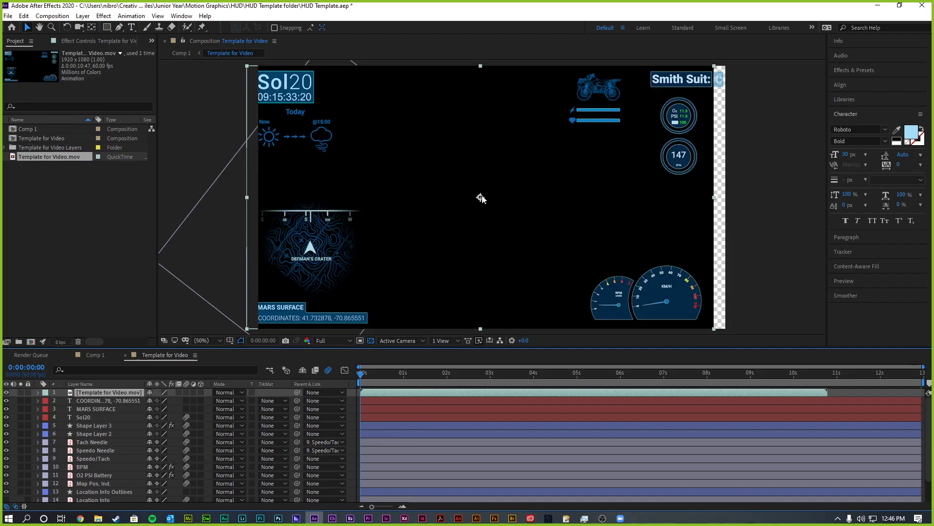
pyautogui.moveTo(484, 155); pyautogui.dragTo(522, 165)
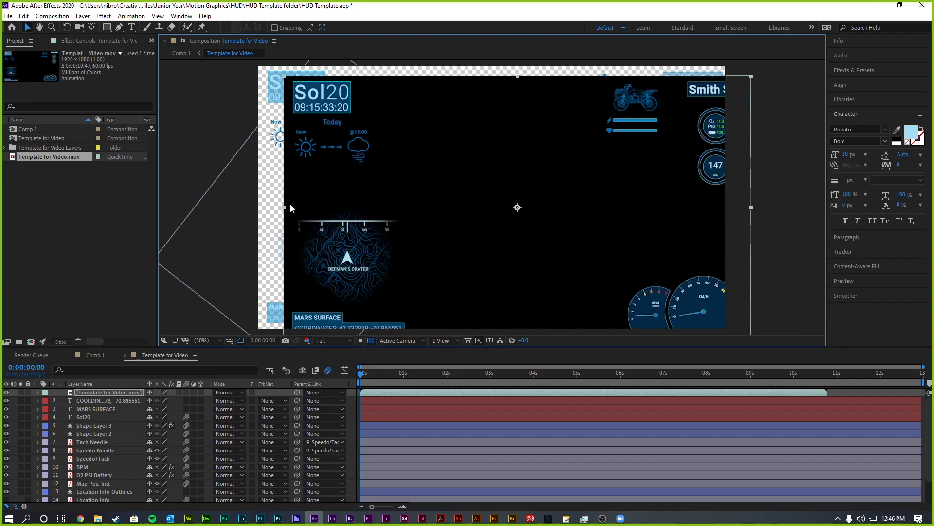
pyautogui.press('Delete')
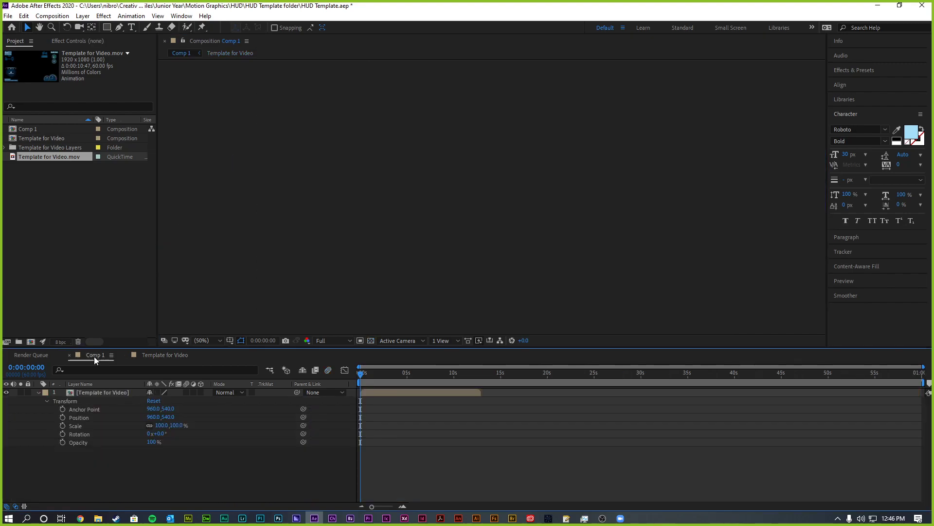
# - Add Comp 1 to the render queue and set its output to Comp 1.avi in the Junior Year > Motion Graphics folder
pyautogui.click(94, 356)
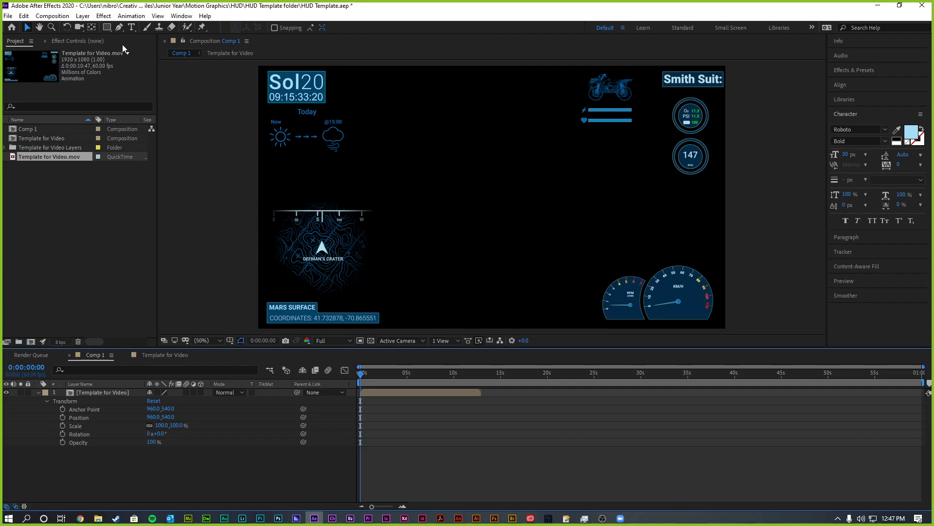
pyautogui.click(51, 15)
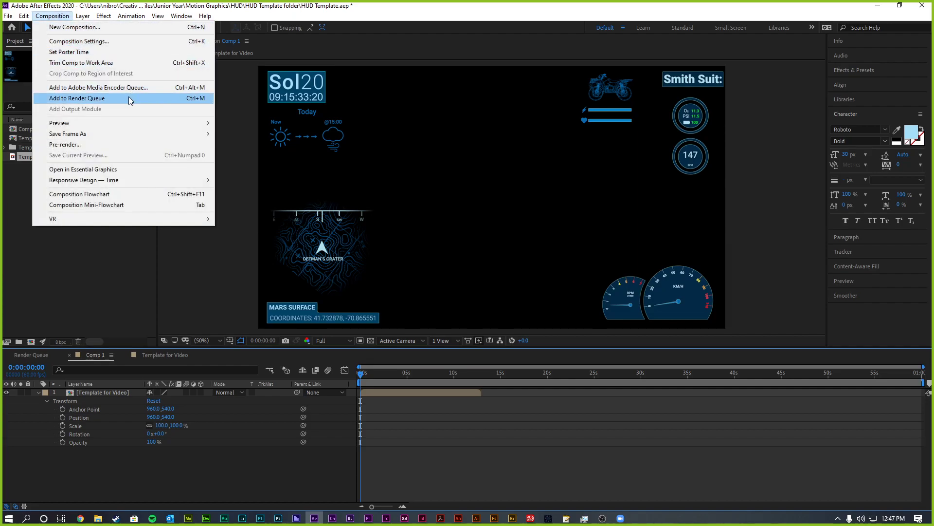
pyautogui.click(96, 99)
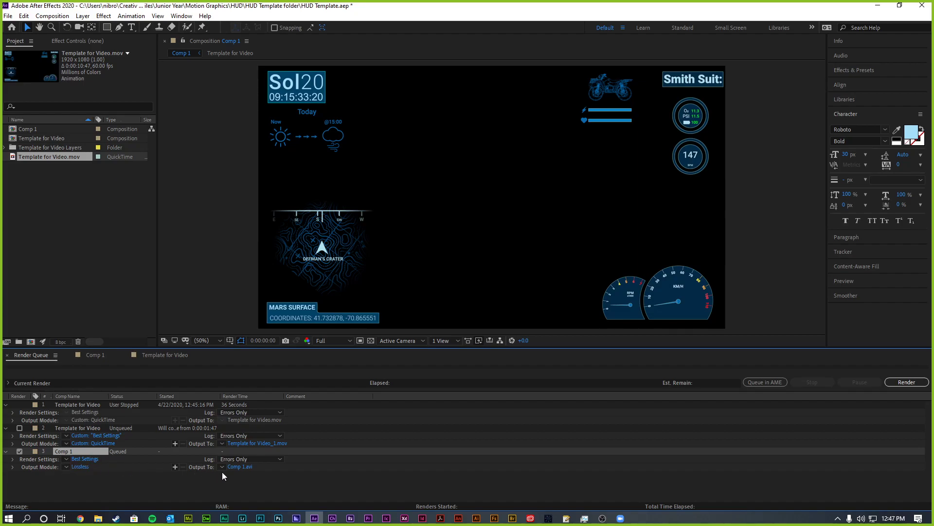
pyautogui.click(238, 466)
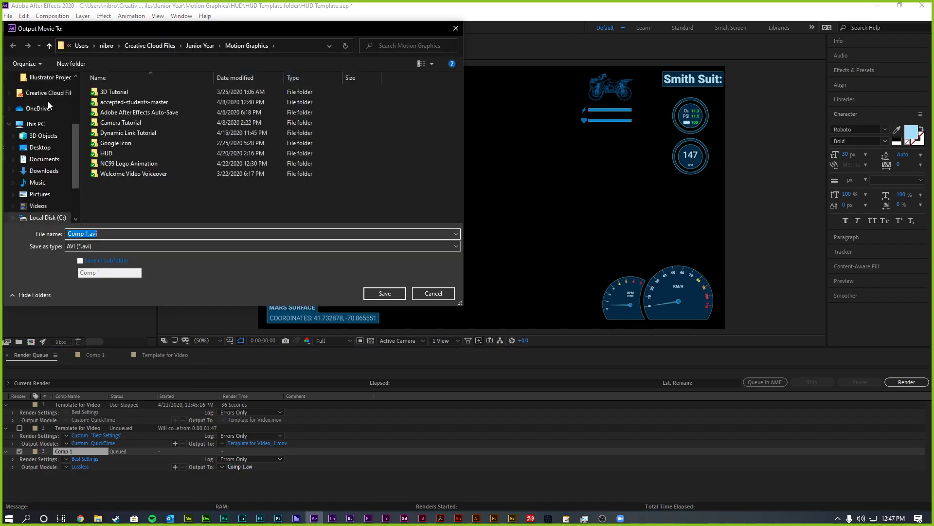
pyautogui.click(53, 96)
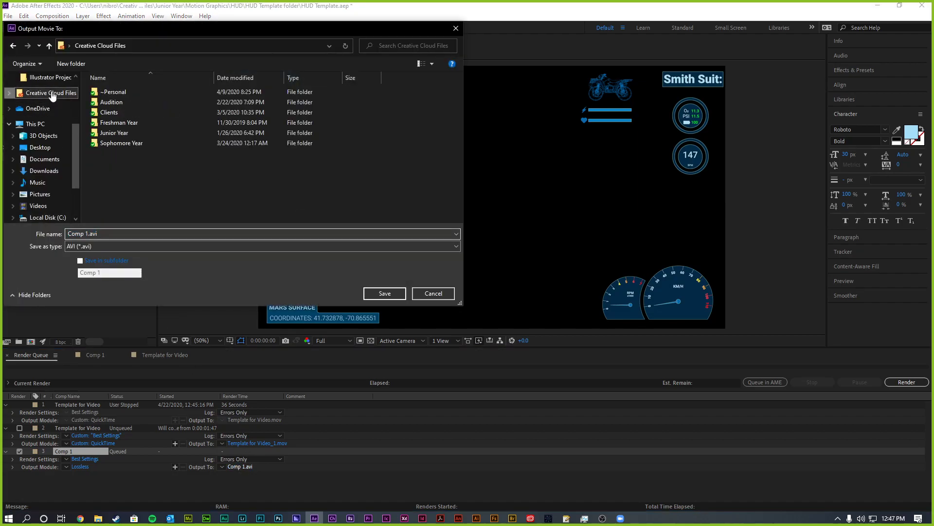
pyautogui.click(135, 132)
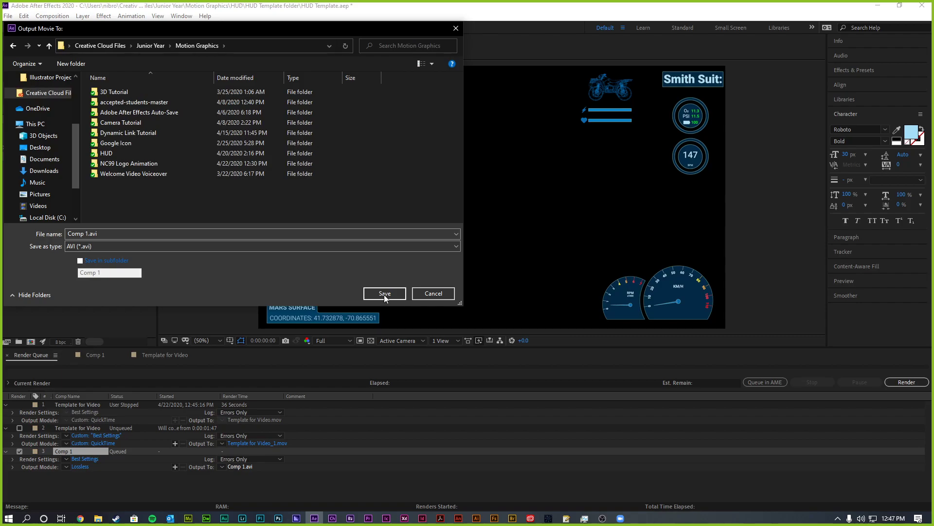
pyautogui.click(384, 293)
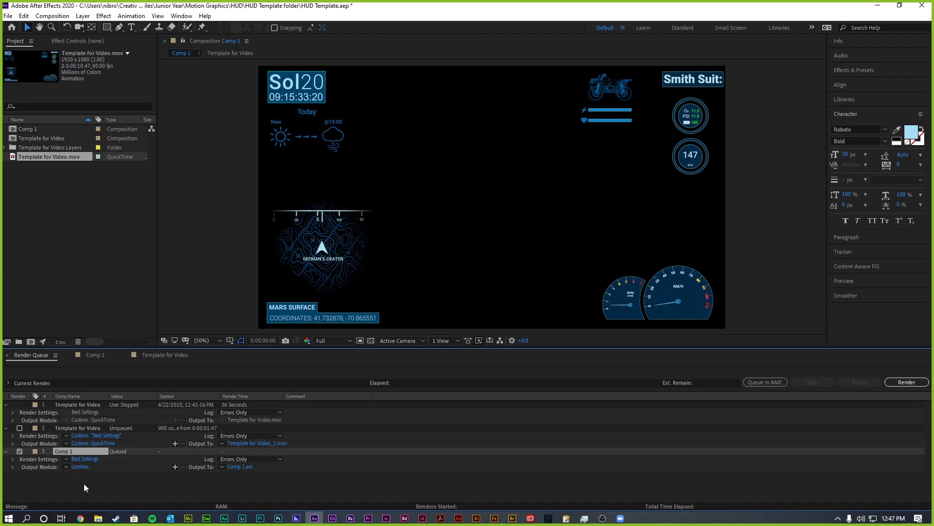
# - Set Comp 1's output module to the QuickTime format with RGB + Alpha channels
pyautogui.click(81, 467)
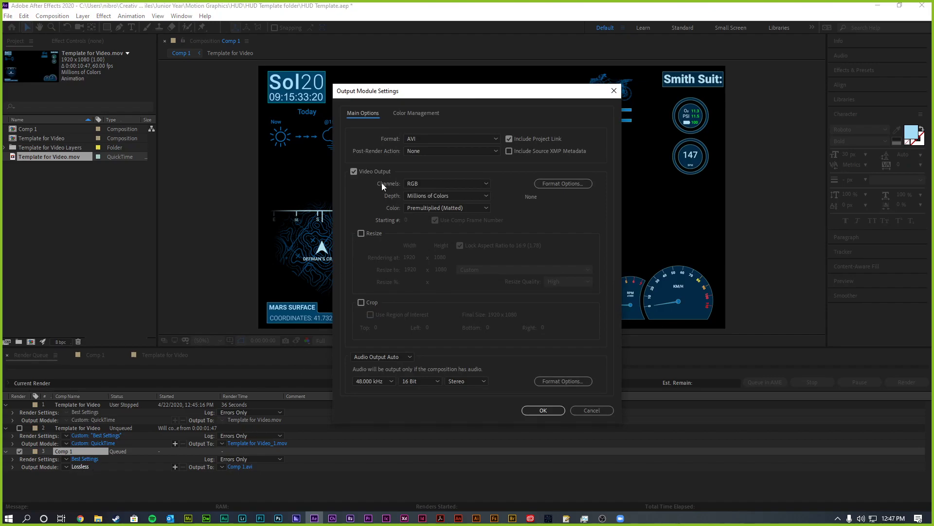
pyautogui.click(435, 138)
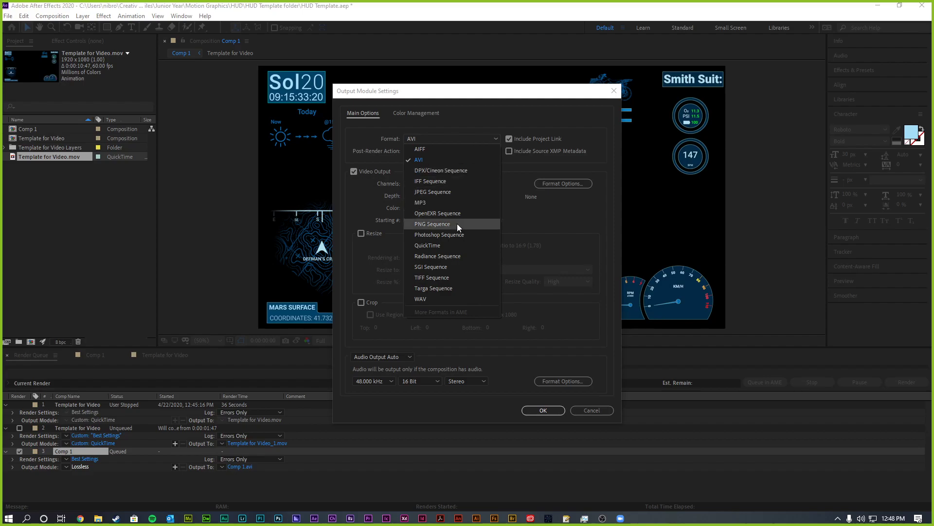
pyautogui.click(456, 245)
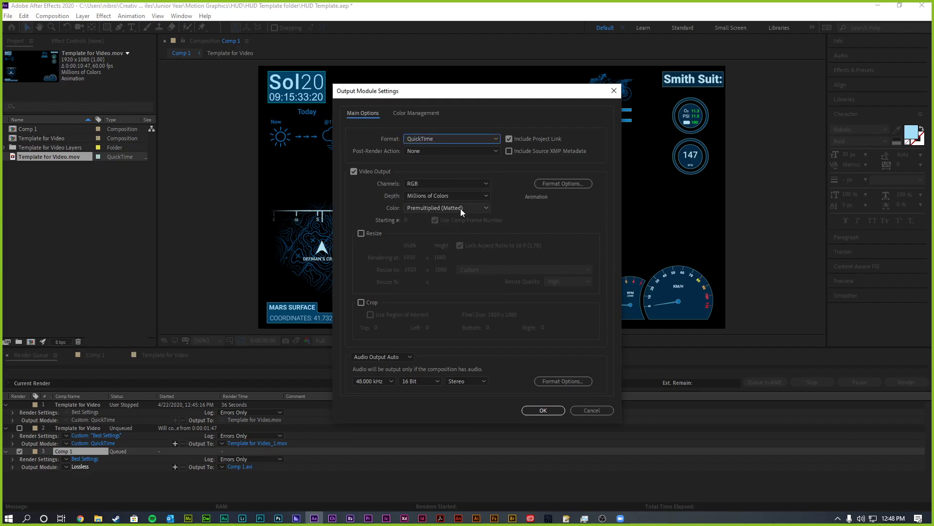
pyautogui.click(477, 185)
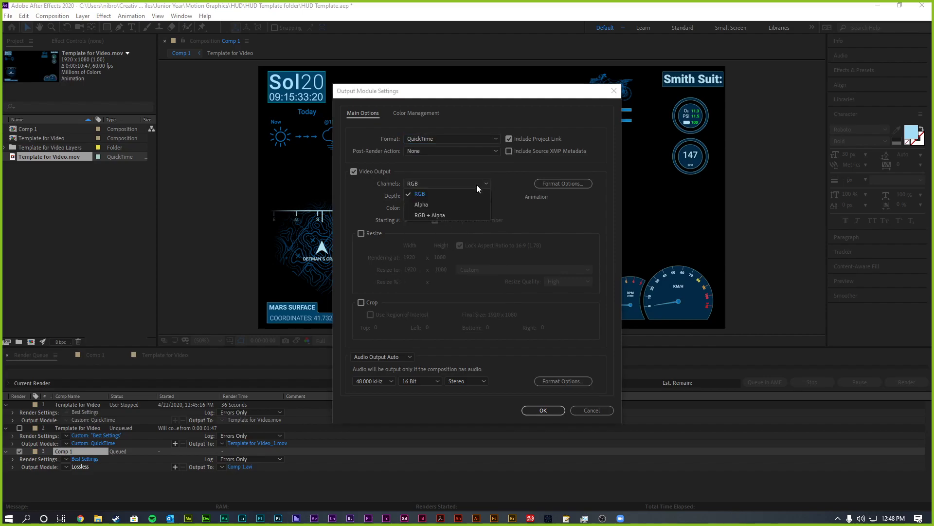
pyautogui.click(454, 216)
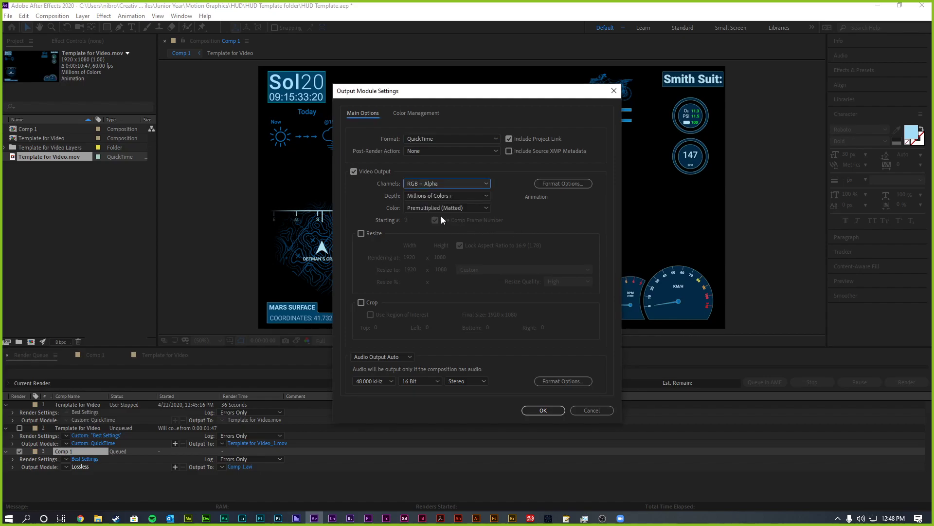
# - Switch the output channels to RGB and return them to RGB + Alpha
pyautogui.click(467, 182)
pyautogui.click(449, 193)
pyautogui.click(460, 183)
pyautogui.click(448, 214)
# - Keep Animation as the video codec in the QuickTime options and apply Comp 1's output module settings
pyautogui.click(574, 185)
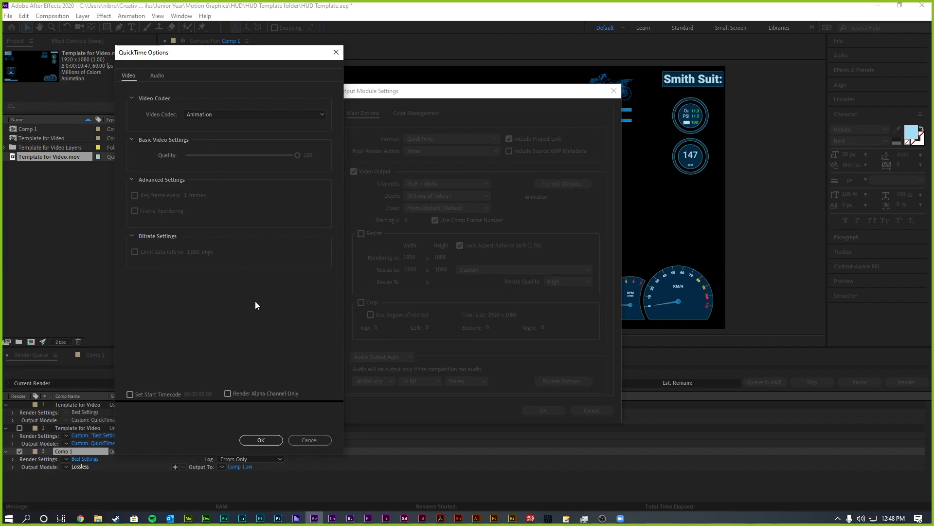
pyautogui.click(265, 440)
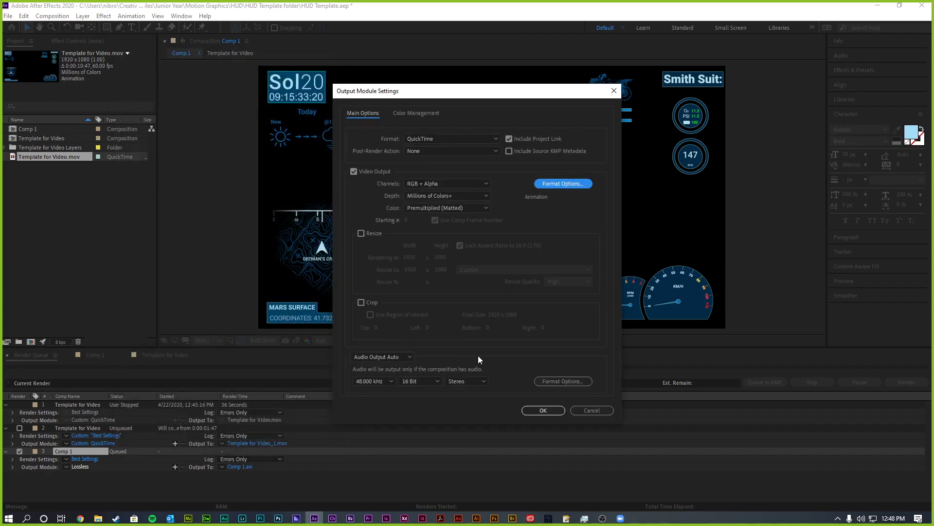
pyautogui.click(549, 412)
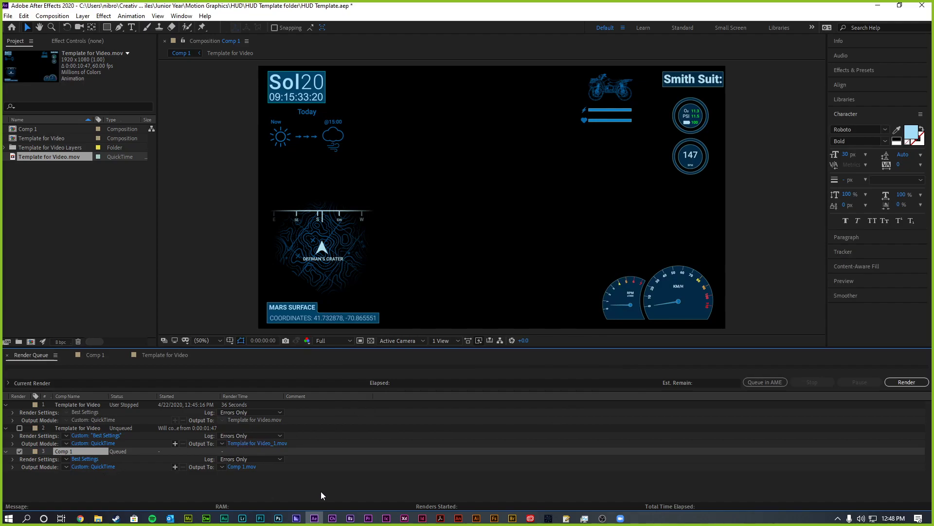
# - Send Comp 1 to the Adobe Media Encoder queue, then re-enable it in the After Effects render queue and start rendering
pyautogui.click(320, 451)
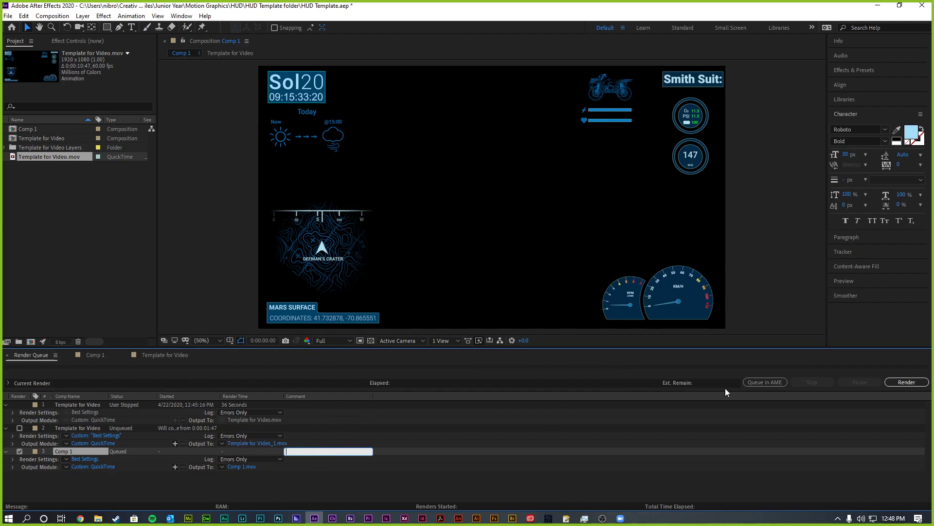
pyautogui.click(771, 382)
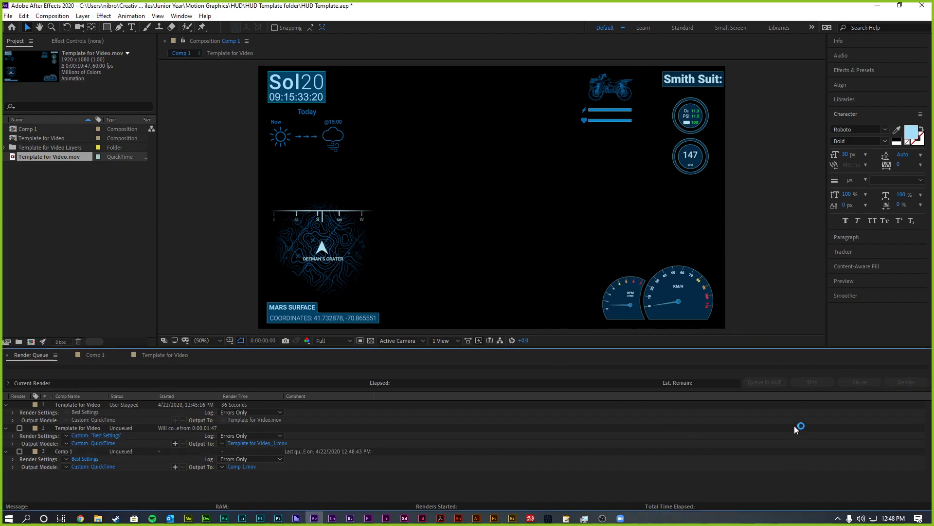
pyautogui.click(20, 452)
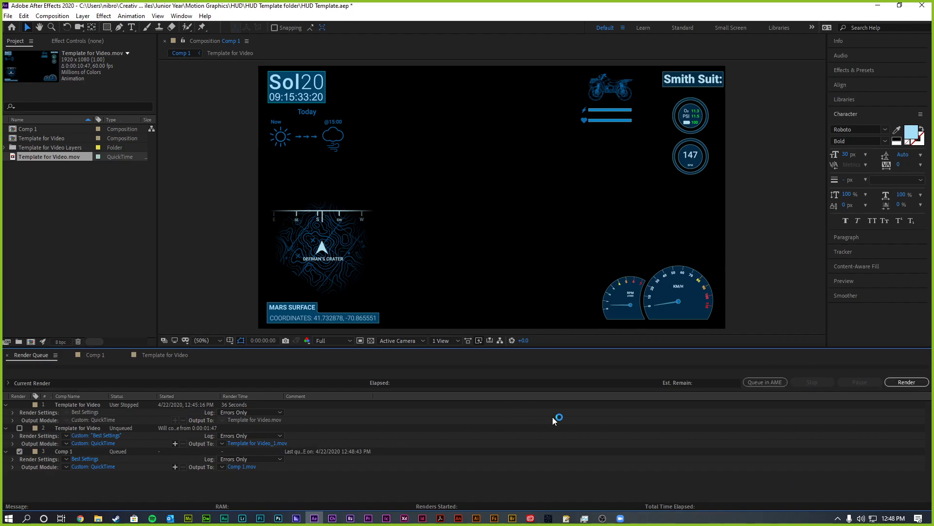
pyautogui.click(906, 382)
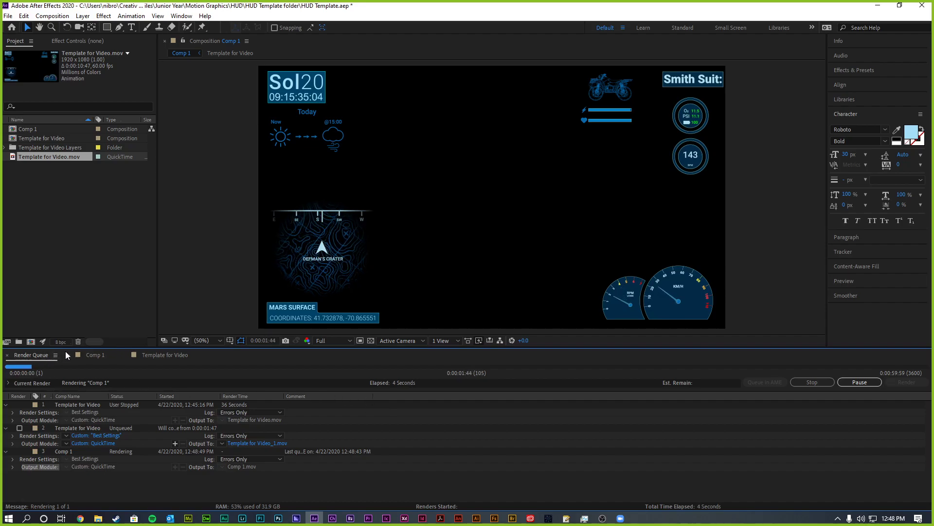
# - Return to After Effects, stop the Comp 1 render early and dismiss the output module warning
pyautogui.hotkey('alt', 'Tab')
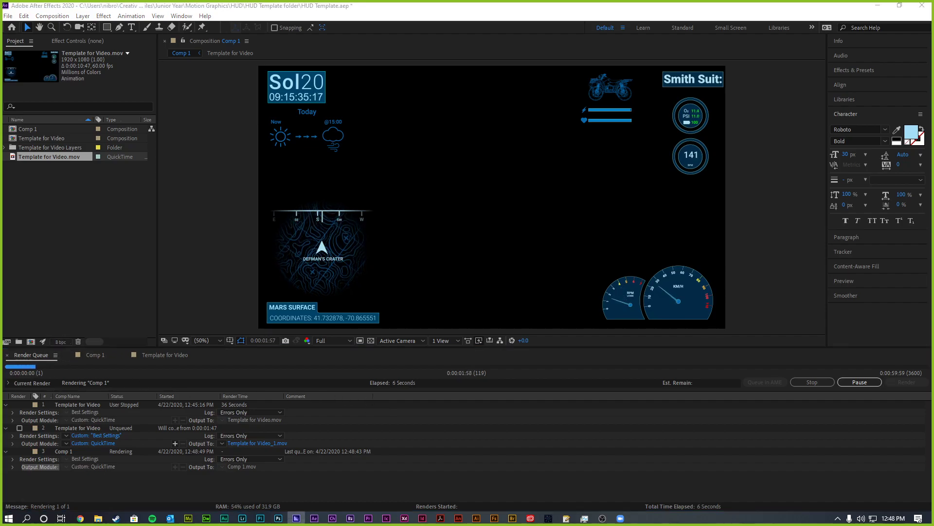
pyautogui.click(121, 249)
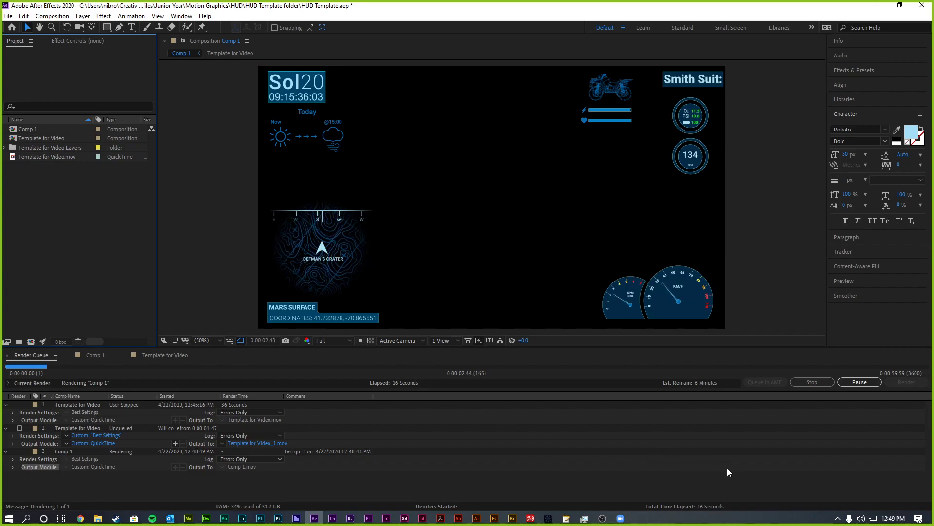
pyautogui.click(811, 382)
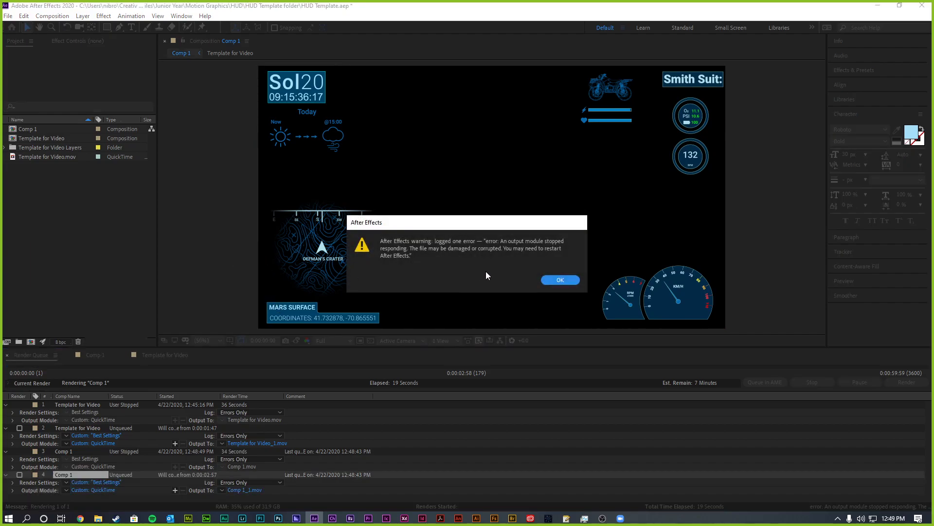
pyautogui.moveTo(505, 226)
pyautogui.mouseDown()
pyautogui.moveTo(494, 229)
pyautogui.moveTo(516, 222)
pyautogui.mouseUp()
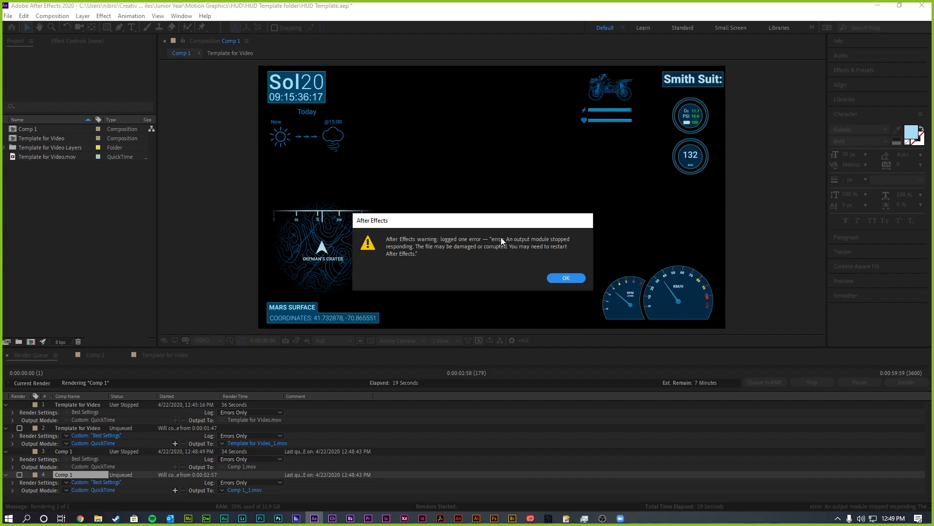
pyautogui.click(563, 280)
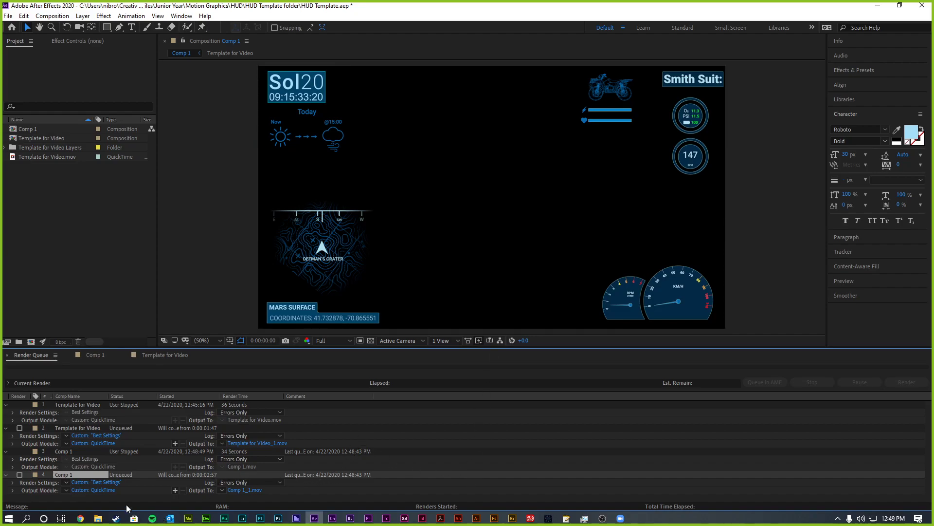
# - Import Comp 1.mov from the Motion Graphics folder in File Explorer into the After Effects project, and minimize the folder window
pyautogui.moveTo(101, 521)
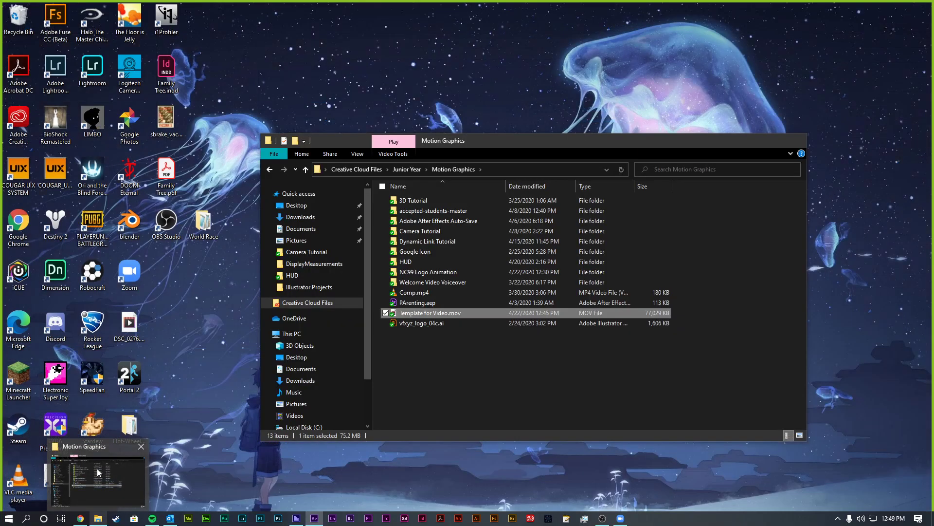
pyautogui.click(97, 486)
pyautogui.moveTo(516, 140); pyautogui.dragTo(597, 183)
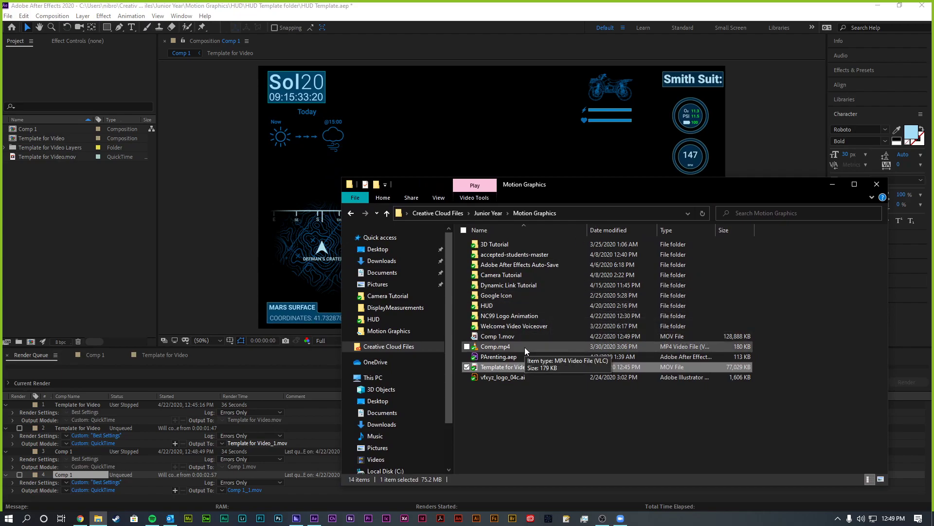
pyautogui.click(603, 335)
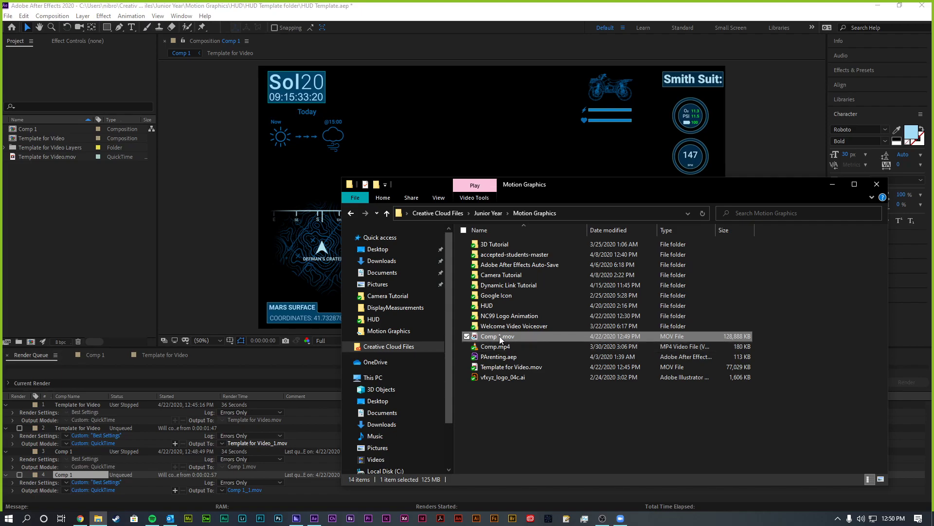
pyautogui.moveTo(501, 339); pyautogui.dragTo(72, 202)
pyautogui.click(830, 185)
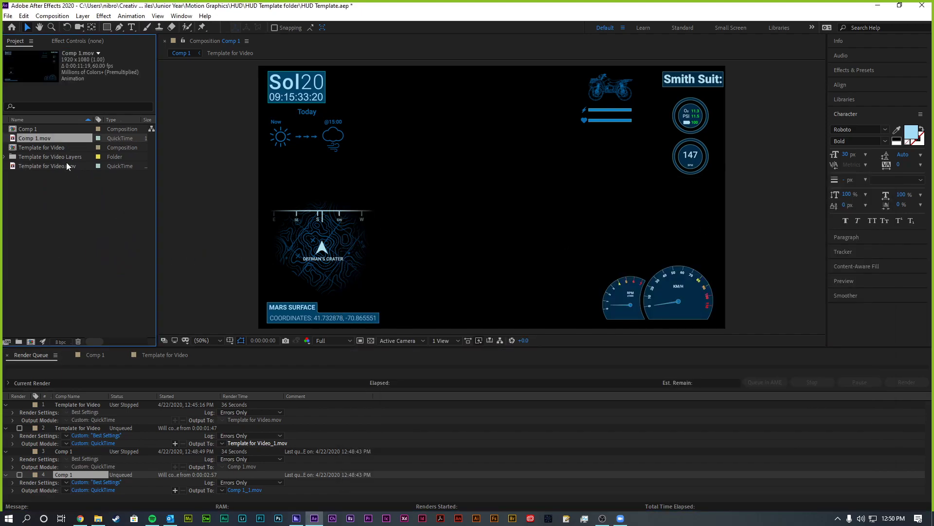
# - Add Comp 1.mov to the Template for Video composition and shift it over the HUD elements to check its transparency
pyautogui.click(152, 354)
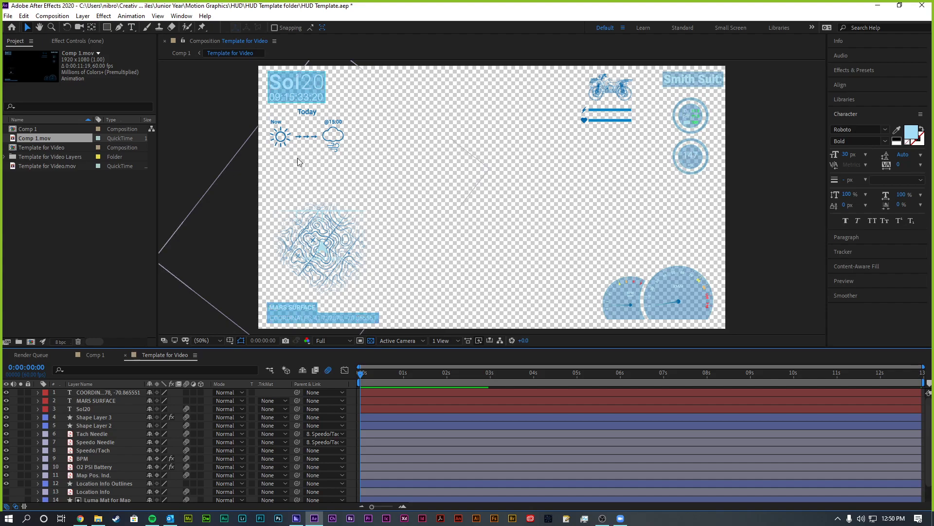
pyautogui.moveTo(37, 137); pyautogui.dragTo(481, 191)
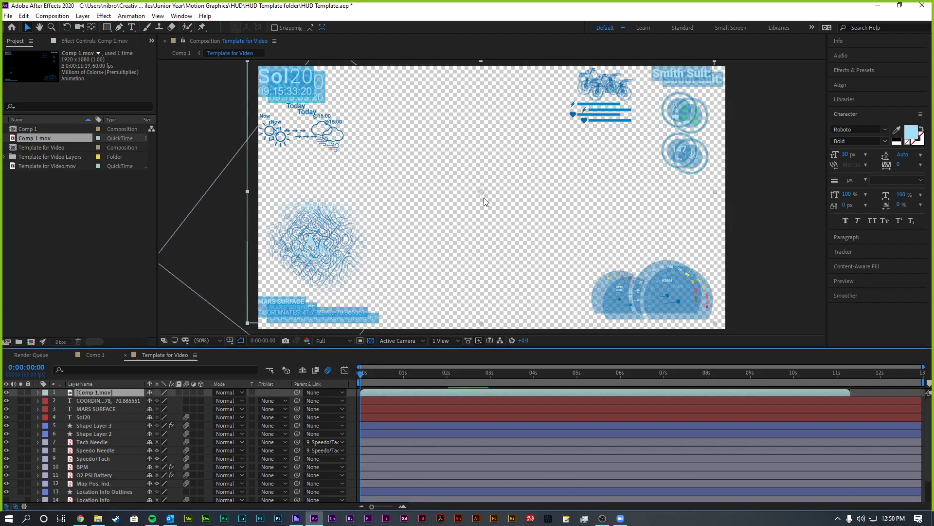
pyautogui.moveTo(491, 149); pyautogui.dragTo(519, 151)
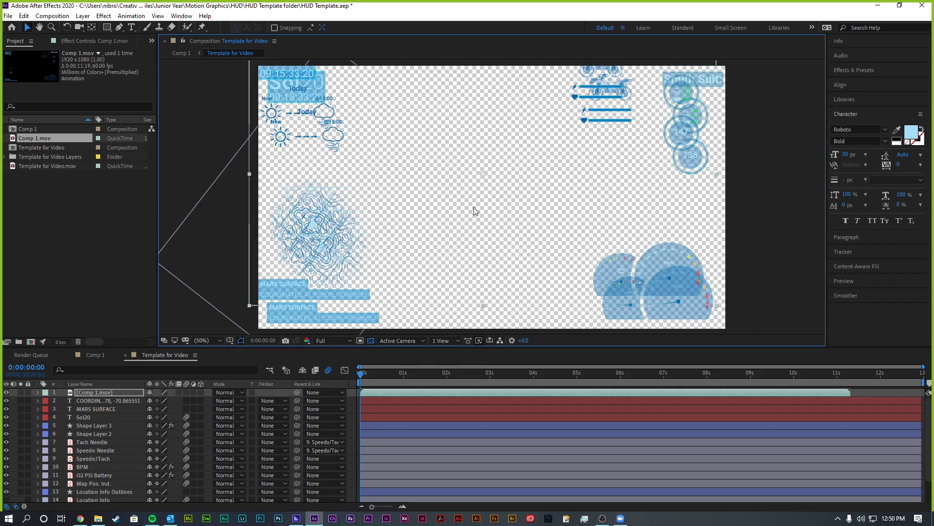
pyautogui.moveTo(429, 183); pyautogui.dragTo(463, 167)
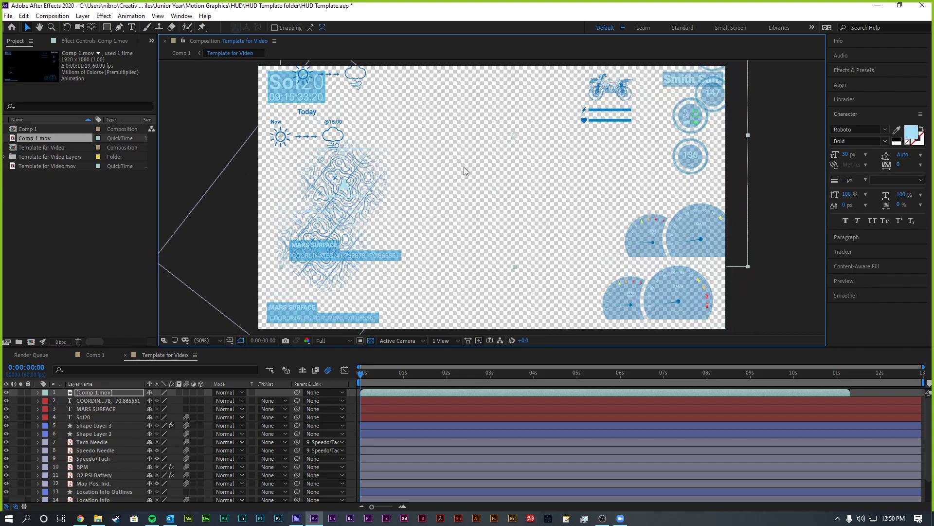
pyautogui.moveTo(449, 198); pyautogui.dragTo(468, 235)
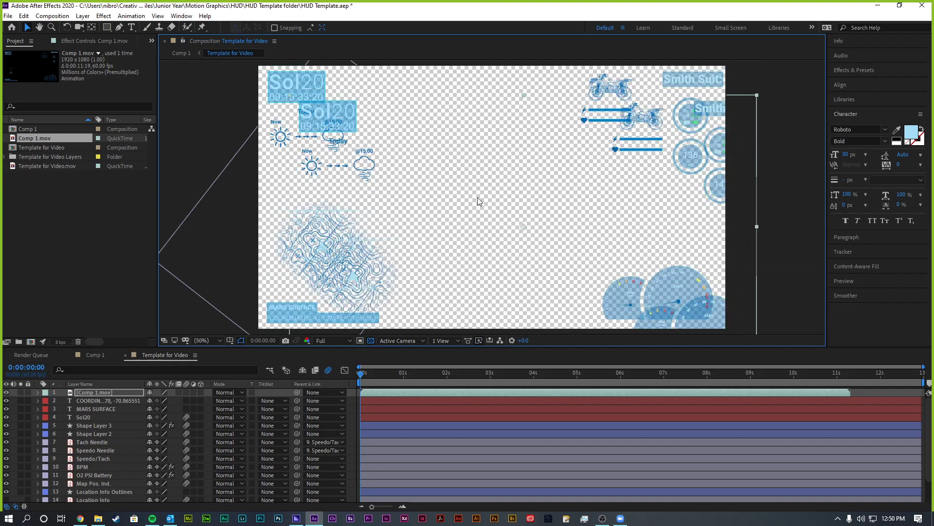
# - Turn off the transparency grid, undo the last moves of Comp 1.mov and delete its layer from Template for Video
pyautogui.click(371, 340)
pyautogui.moveTo(545, 168); pyautogui.dragTo(505, 116)
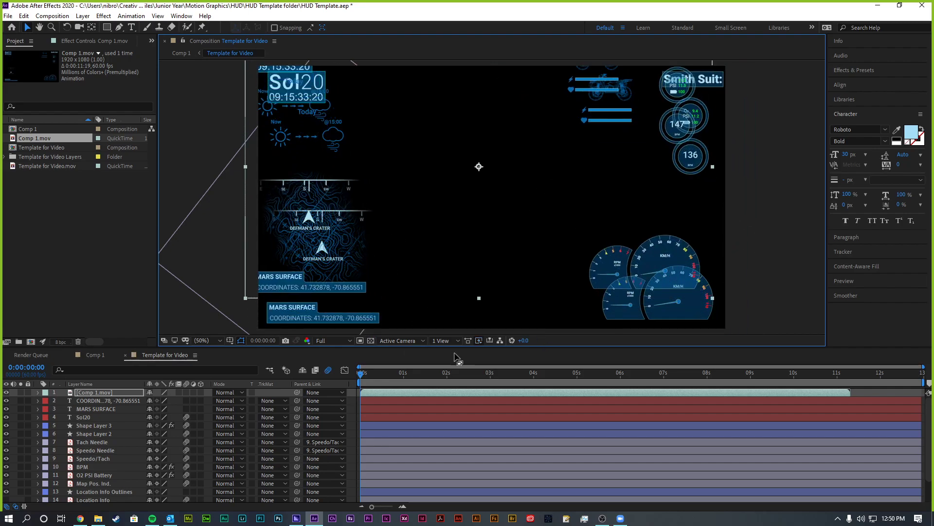
pyautogui.hotkey('ctrl', 'z')
pyautogui.hotkey('ctrl', 'z')
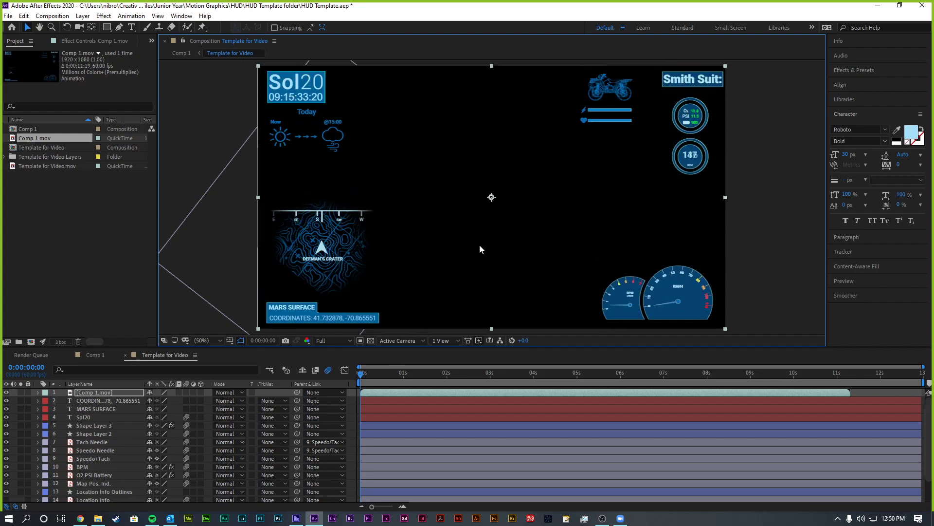
pyautogui.press('Delete')
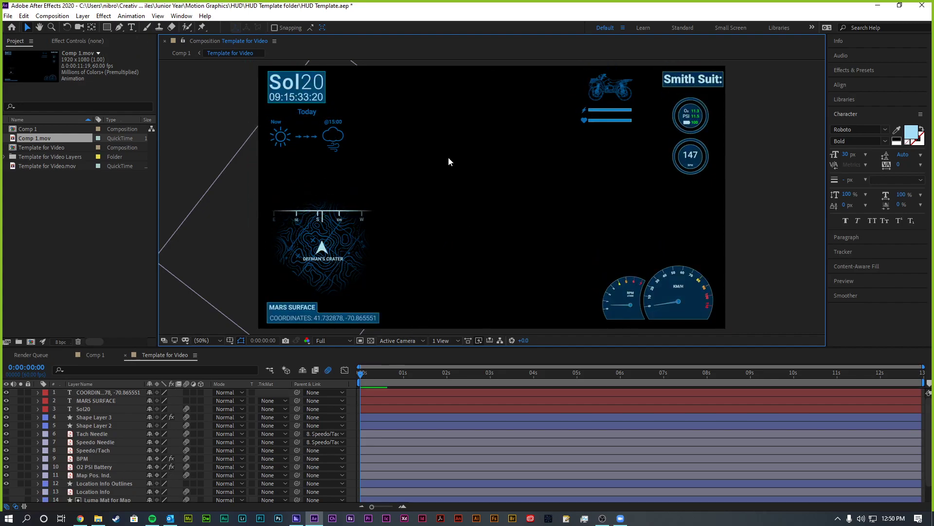
pyautogui.click(104, 253)
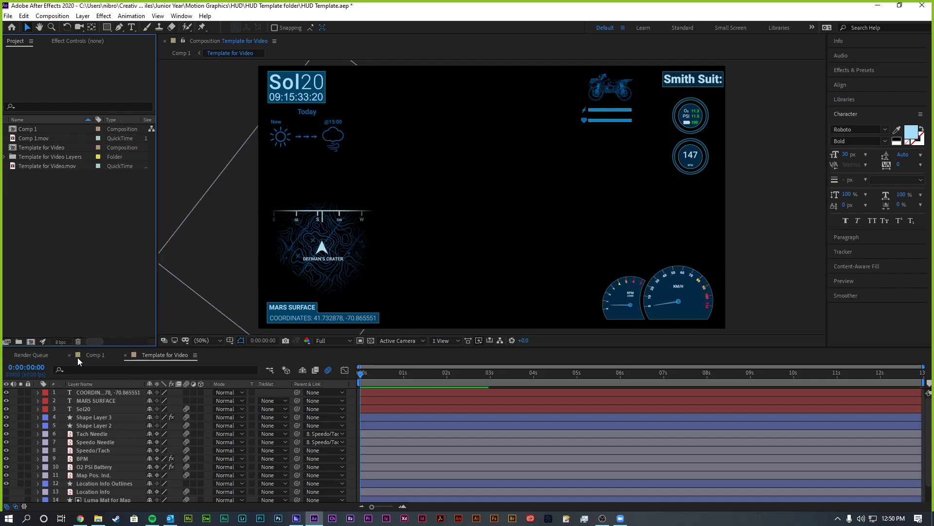
pyautogui.click(43, 355)
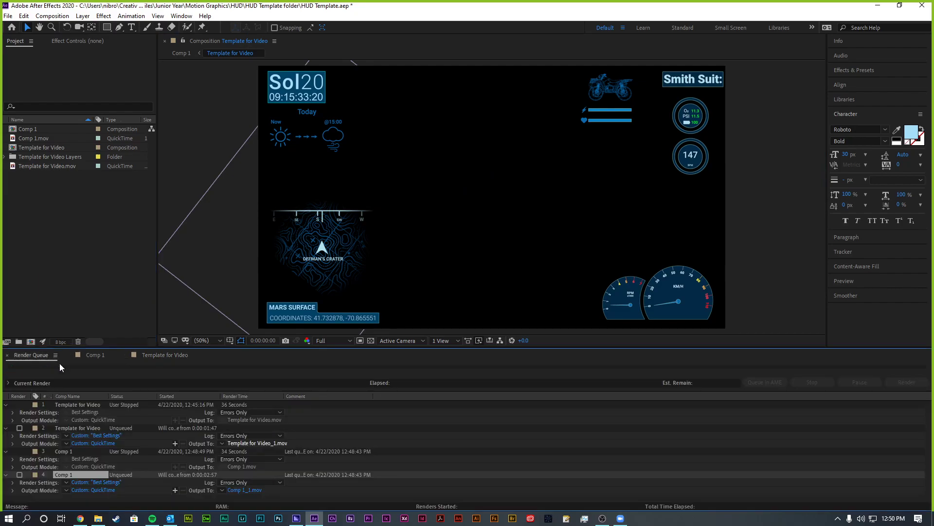
pyautogui.click(159, 354)
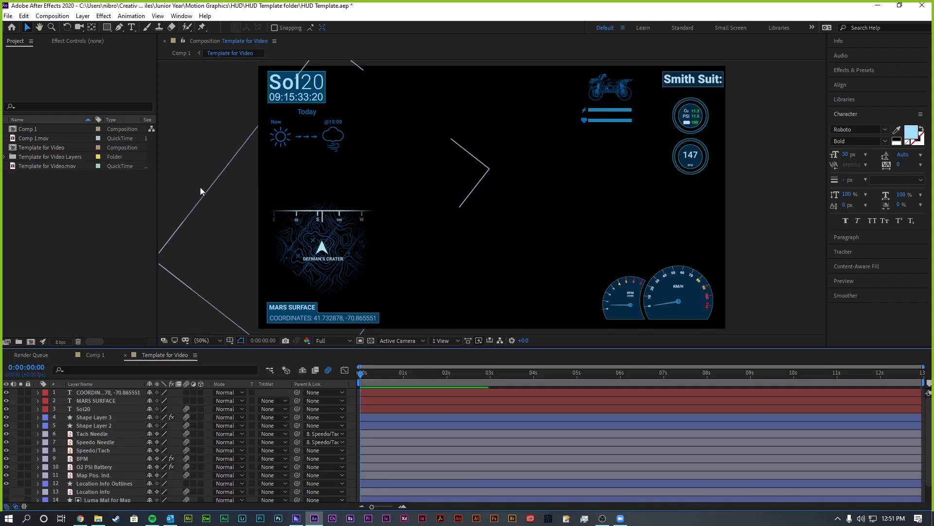
pyautogui.click(189, 145)
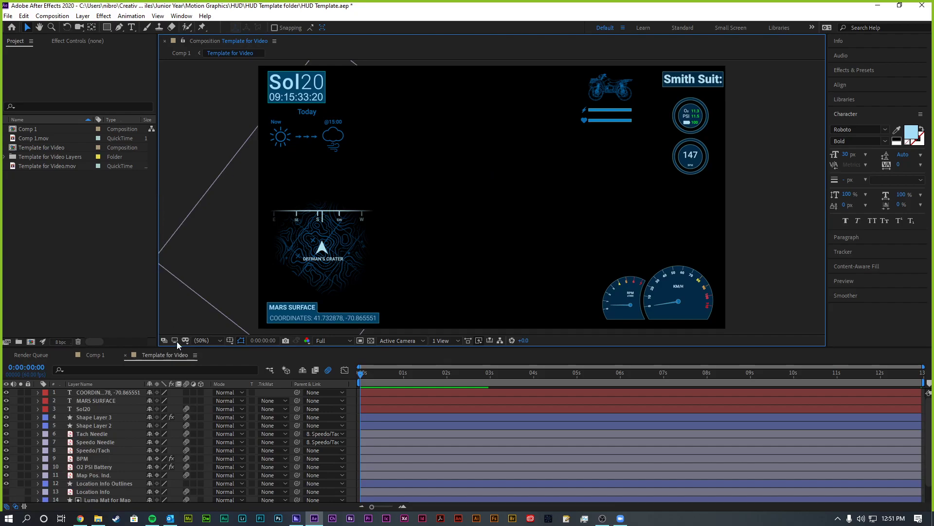
# - Shorten the work area of Template for Video to about the first second and trim the composition to it
pyautogui.click(332, 373)
pyautogui.moveTo(922, 385); pyautogui.dragTo(406, 385)
pyautogui.rightClick(394, 385)
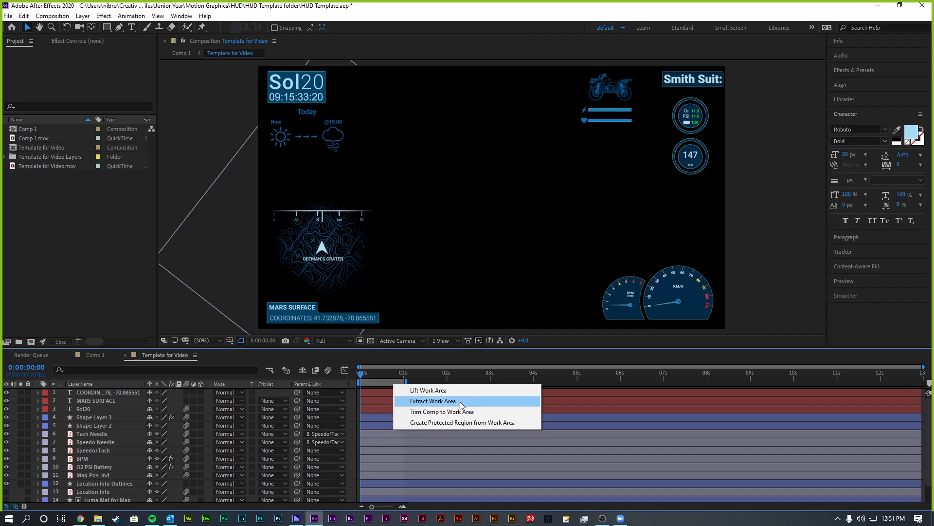
pyautogui.click(443, 411)
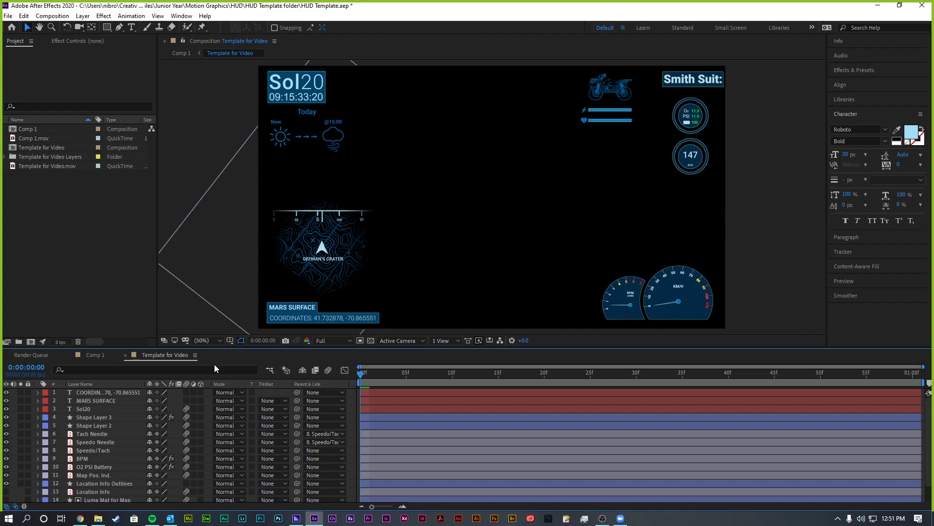
# - Switch to Adobe Media Encoder to examine its queue and preset browser, and return to After Effects
pyautogui.moveTo(297, 518)
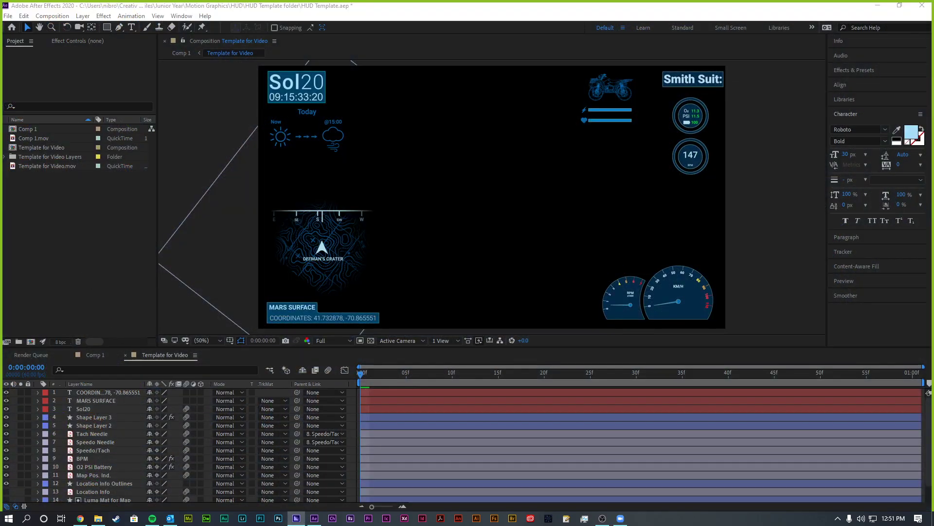
pyautogui.moveTo(0, 0); pyautogui.dragTo(553, 91)
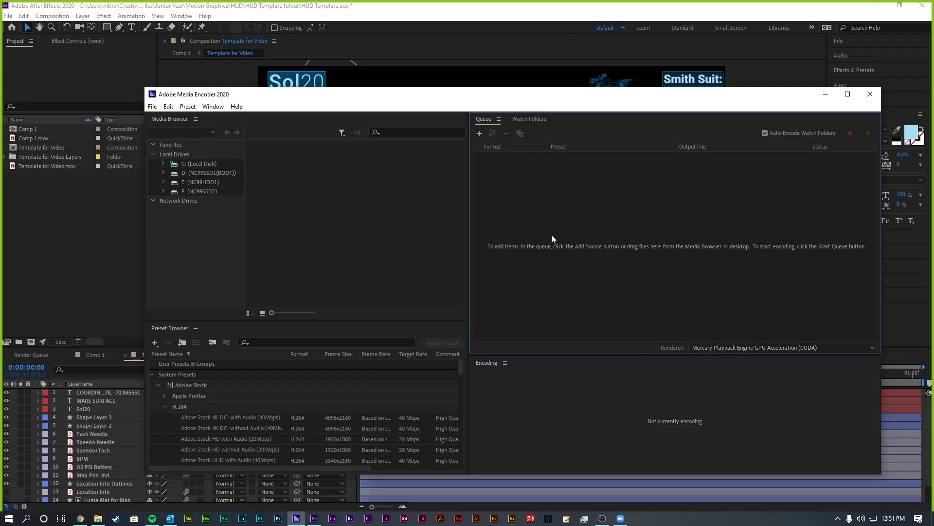
pyautogui.moveTo(533, 88); pyautogui.dragTo(514, 70)
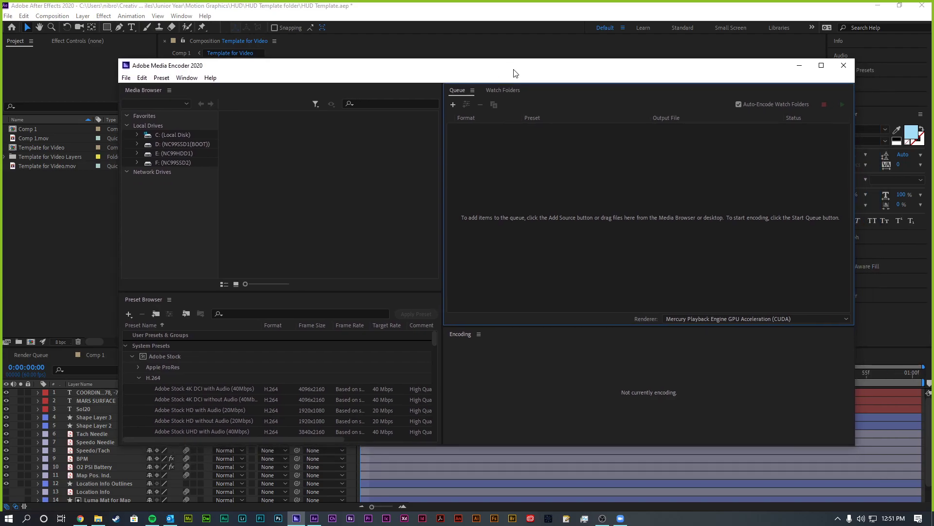
pyautogui.moveTo(569, 69); pyautogui.dragTo(539, 85)
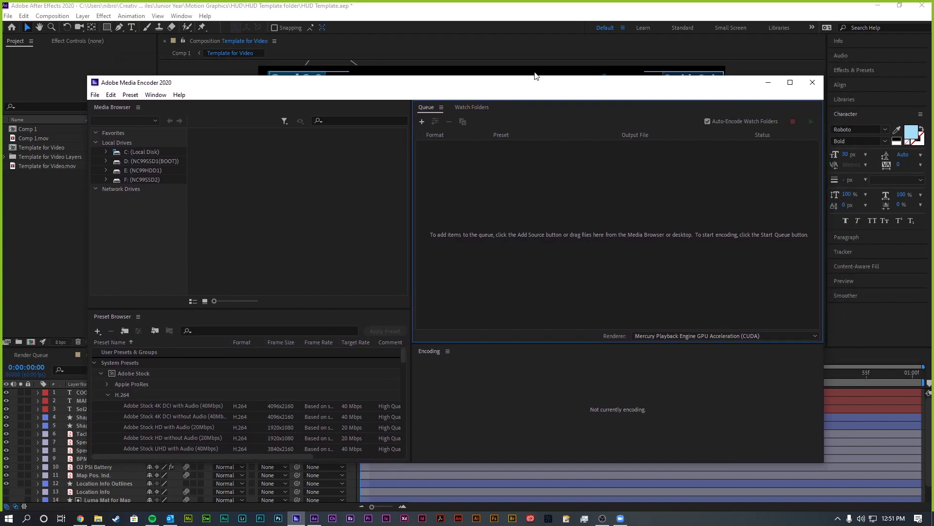
pyautogui.click(310, 10)
# - Examine the output module templates and available formats for the unqueued Comp 1 render item, leaving its settings unchanged
pyautogui.click(32, 355)
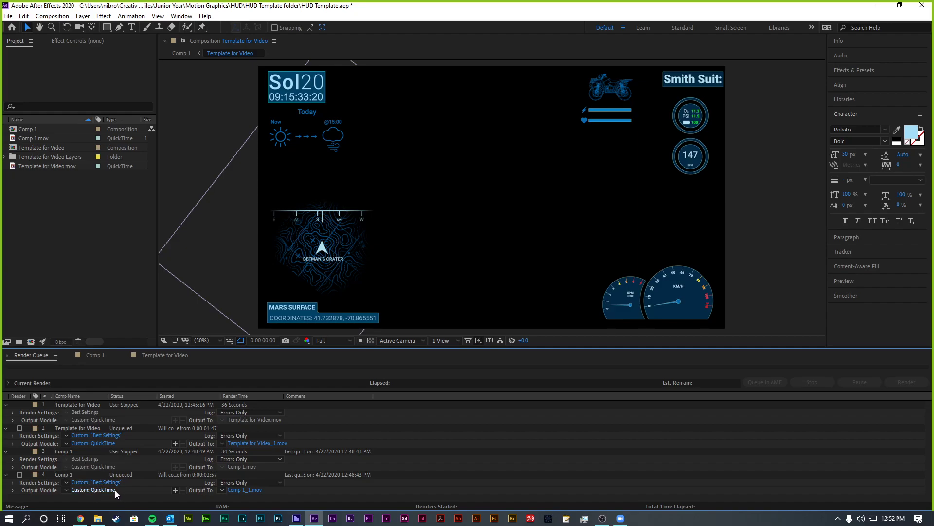
pyautogui.click(67, 490)
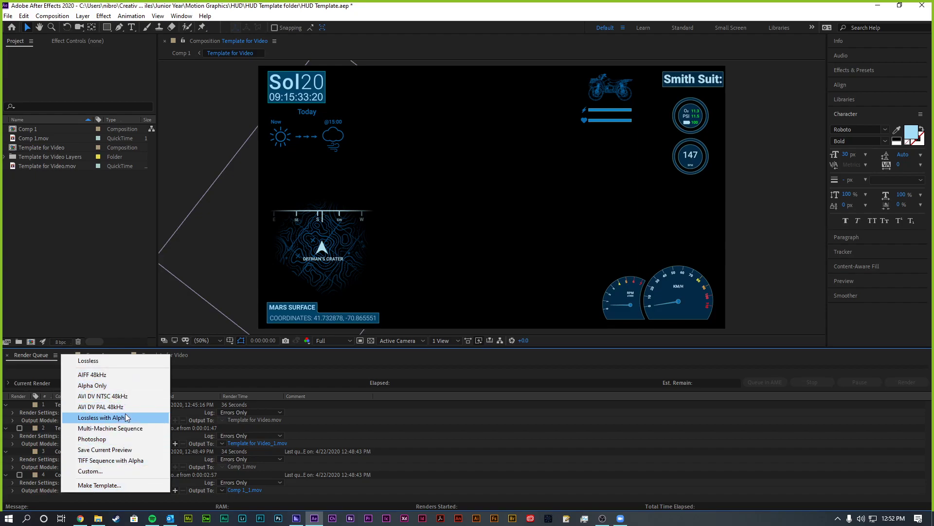
pyautogui.click(168, 499)
pyautogui.click(98, 489)
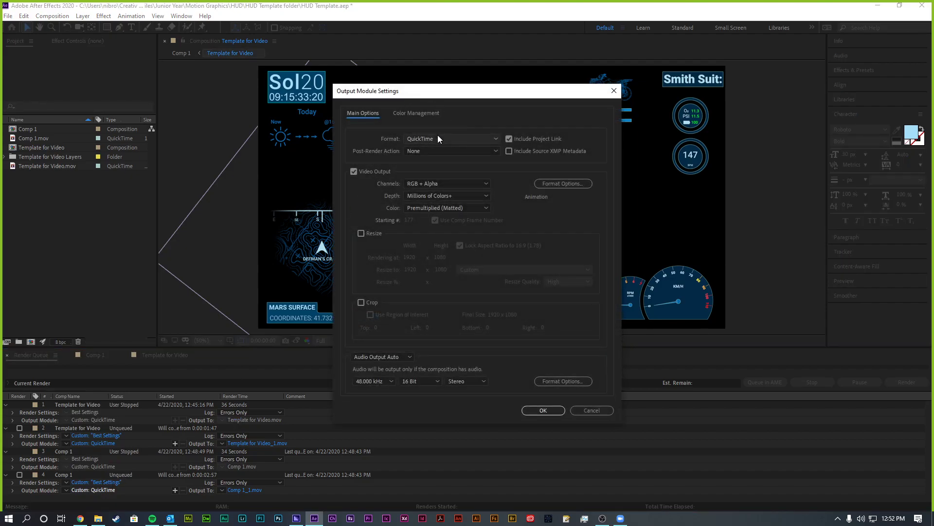
pyautogui.click(445, 140)
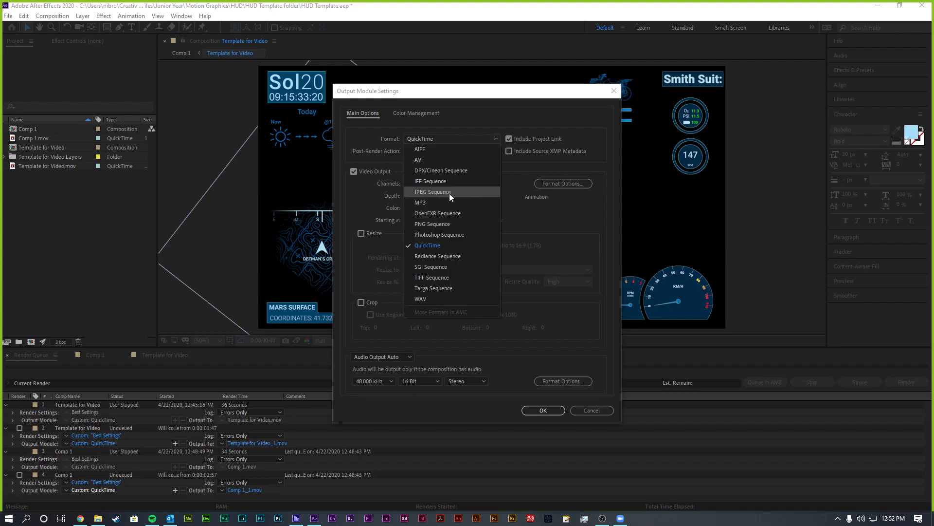
pyautogui.click(483, 223)
pyautogui.click(593, 410)
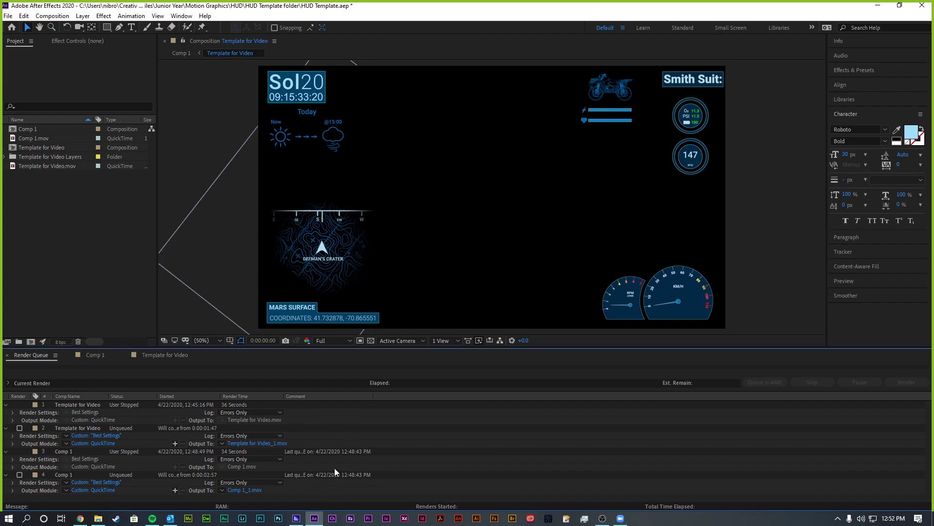
# - Bring Adobe Media Encoder forward again and reposition its window to view the queue
pyautogui.moveTo(296, 522)
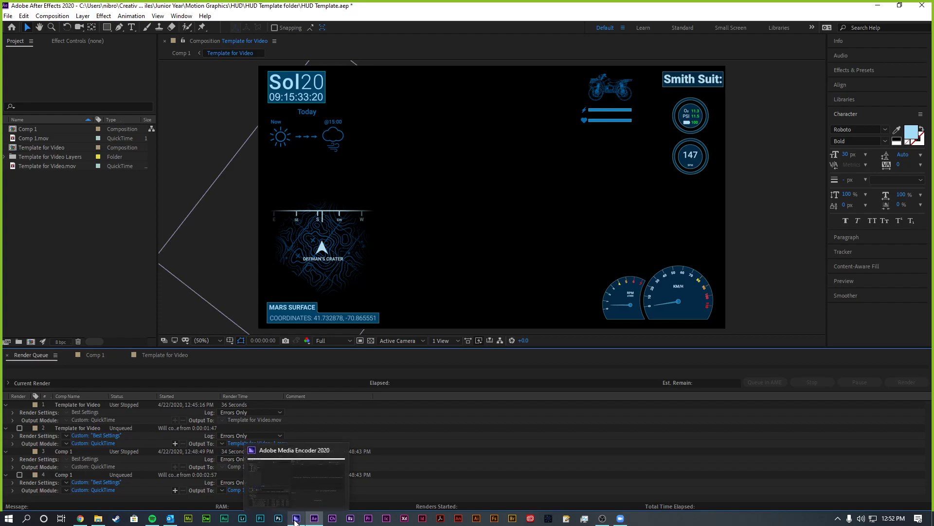
pyautogui.click(299, 471)
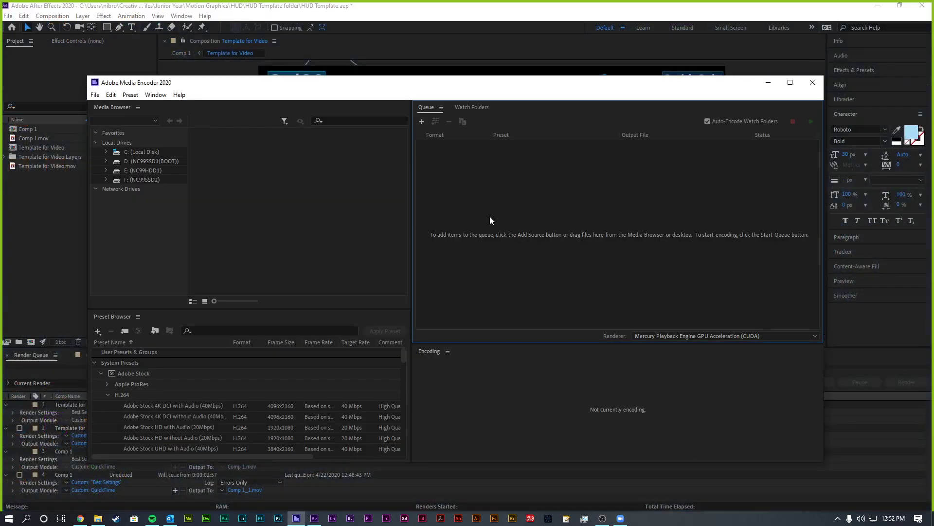
pyautogui.moveTo(494, 83); pyautogui.dragTo(503, 114)
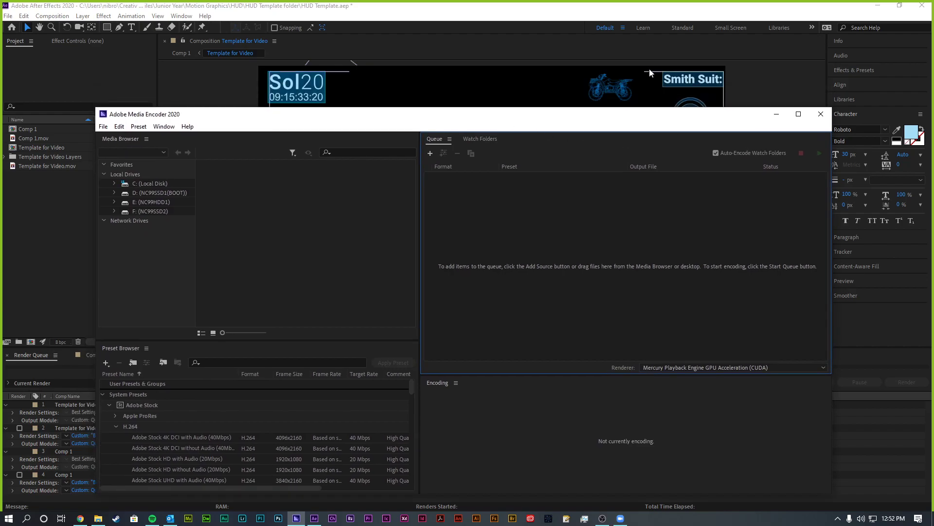
# - Return to After Effects and add the Template for Video composition to the Adobe Media Encoder queue
pyautogui.click(655, 74)
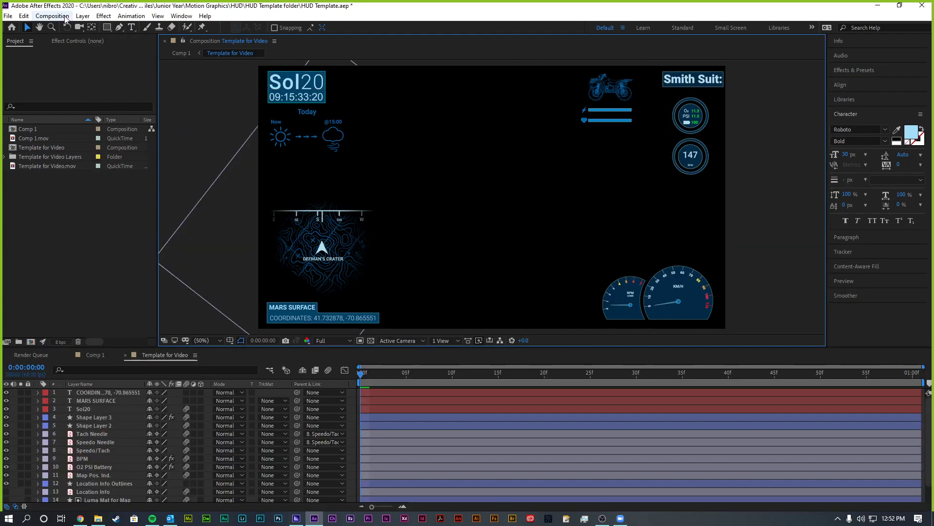
pyautogui.click(147, 358)
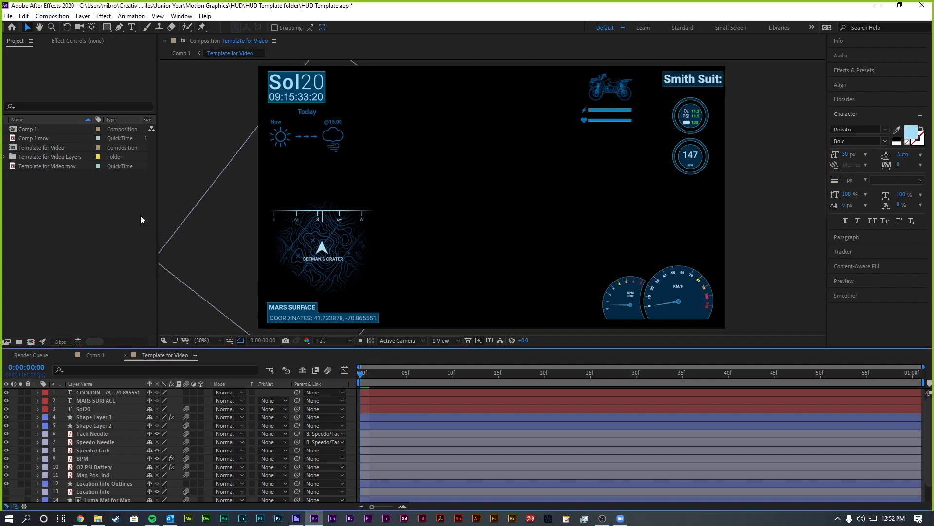
pyautogui.click(52, 16)
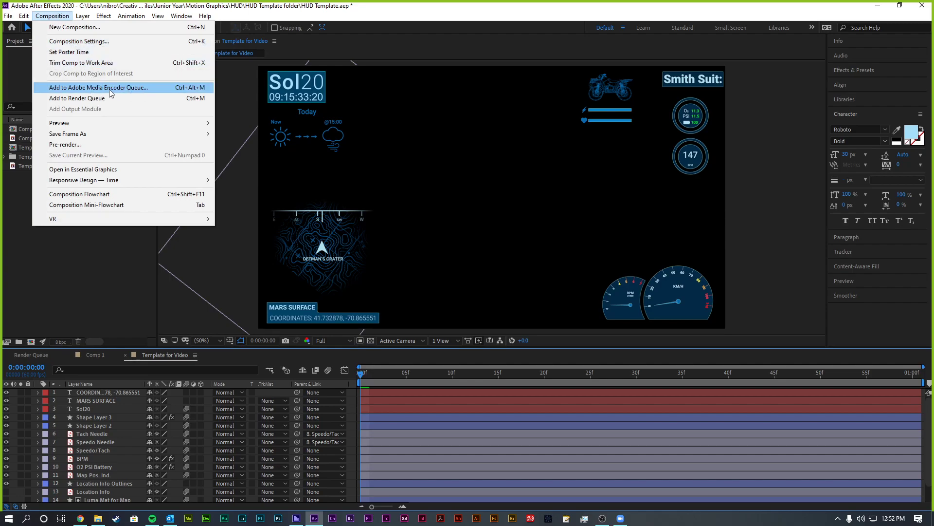
pyautogui.click(144, 88)
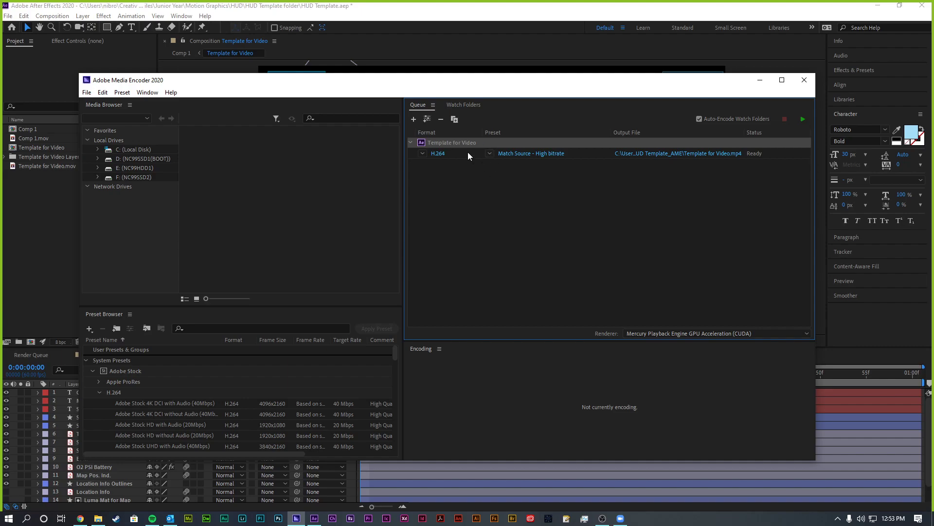
# - Compare the Template for Video item in the Media Encoder queue with the After Effects composition and render queue
pyautogui.moveTo(487, 82); pyautogui.dragTo(614, 336)
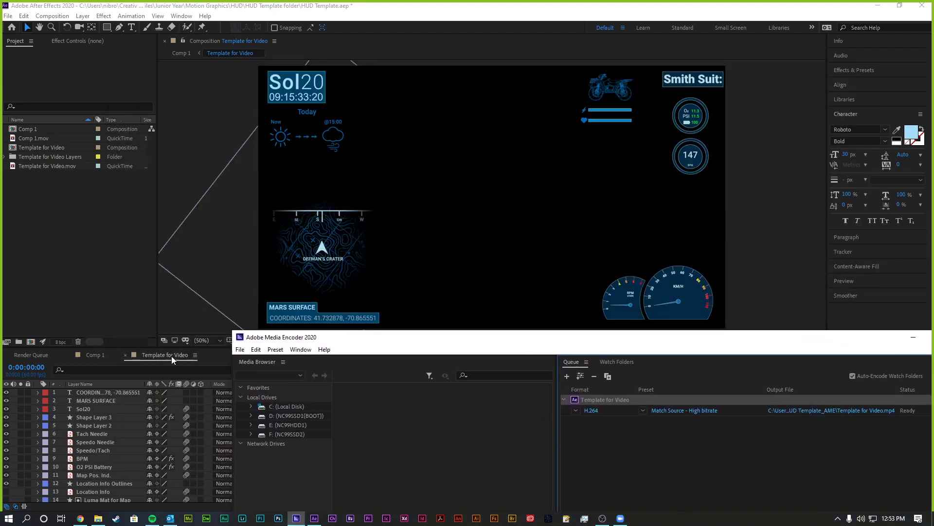
pyautogui.moveTo(308, 341); pyautogui.dragTo(172, 69)
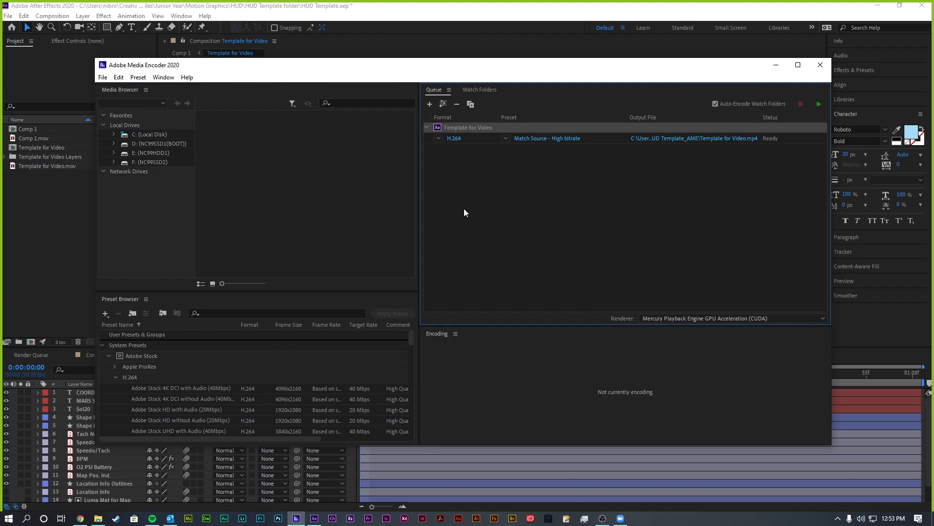
pyautogui.click(39, 351)
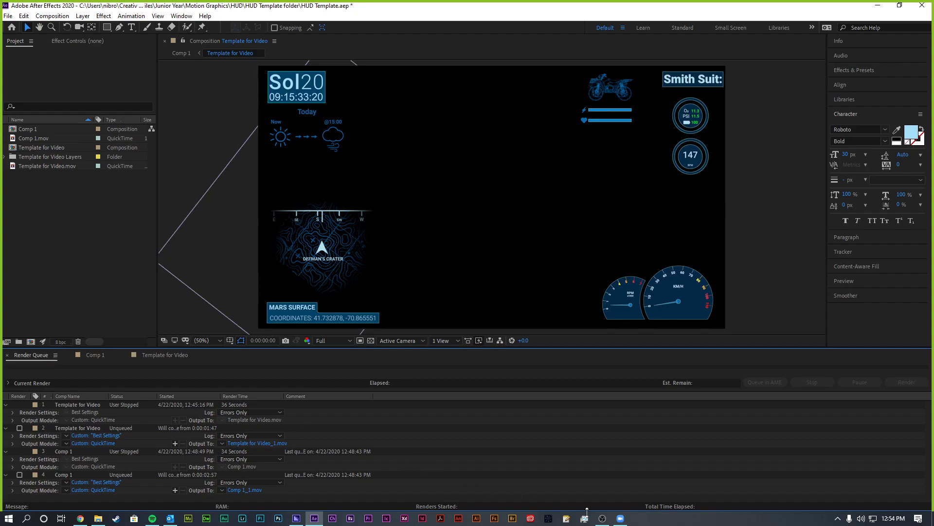
pyautogui.click(305, 522)
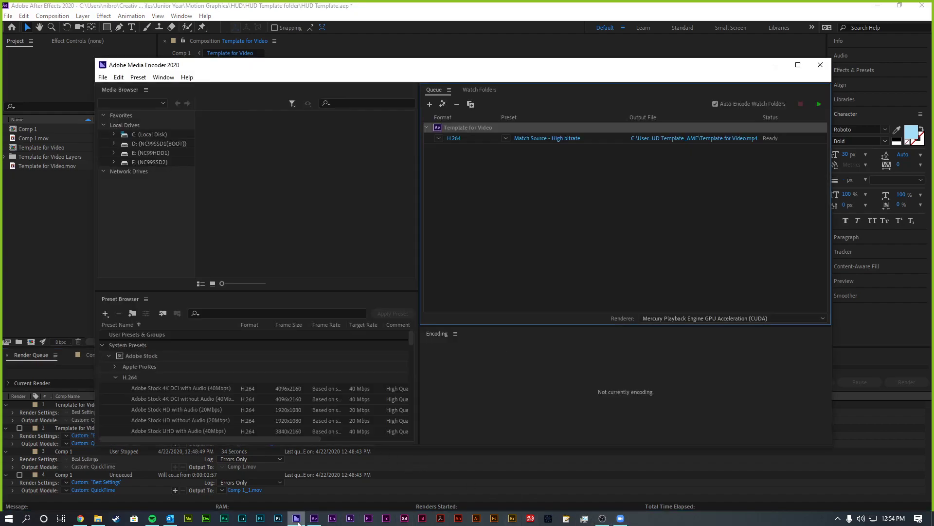
pyautogui.moveTo(506, 61); pyautogui.dragTo(503, 51)
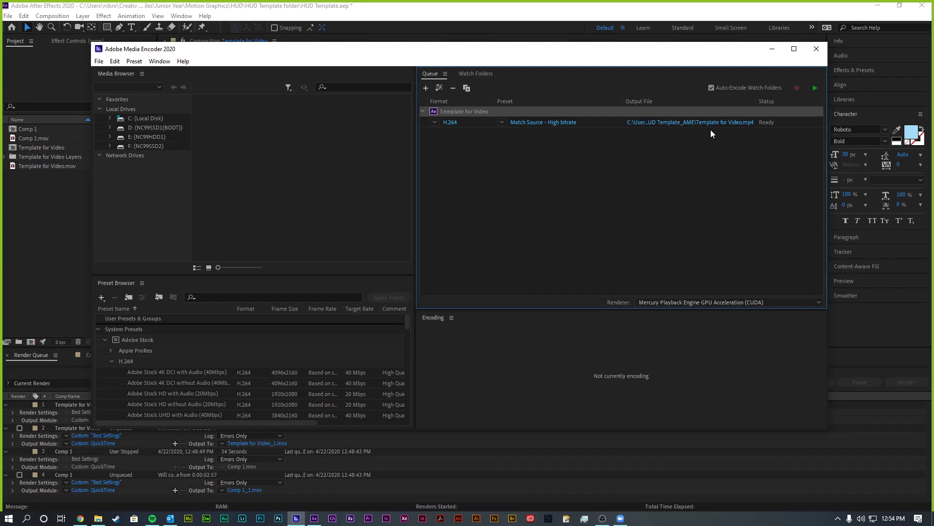
# - Set the Template for Video item's output location to the Motion Graphics folder, saving as Template for Video.mp4
pyautogui.click(689, 121)
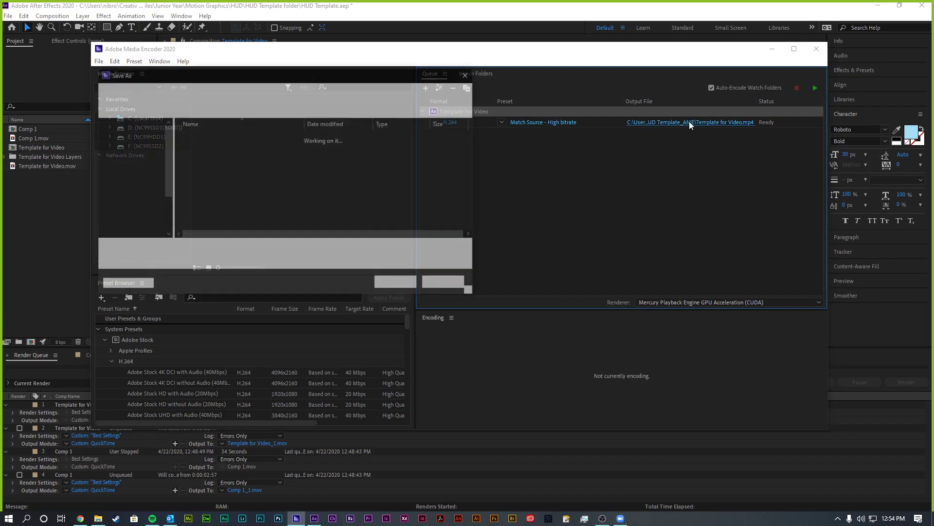
pyautogui.scroll(-1, 141, 166)
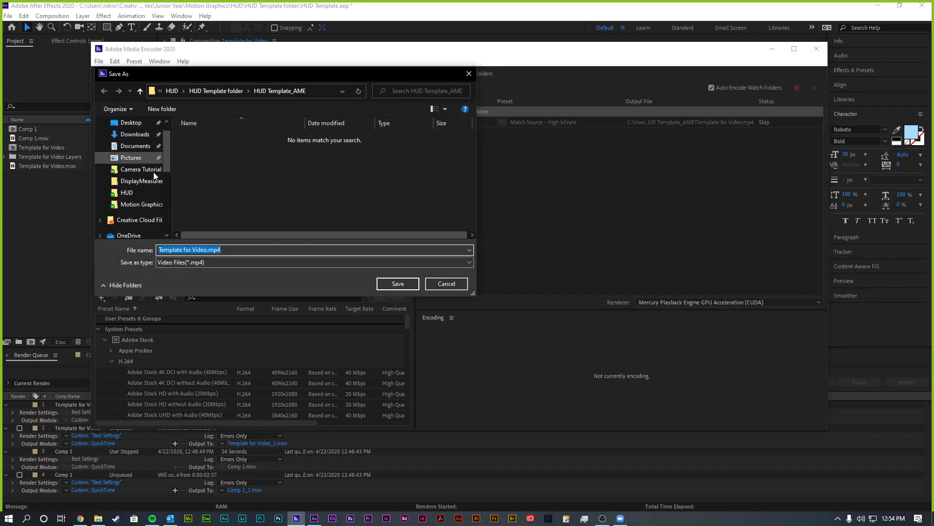
pyautogui.click(144, 206)
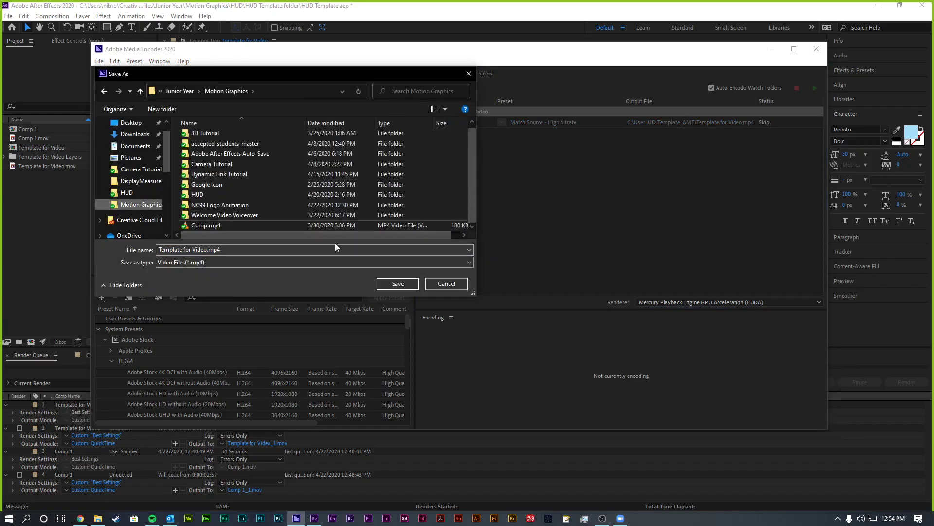
pyautogui.click(395, 283)
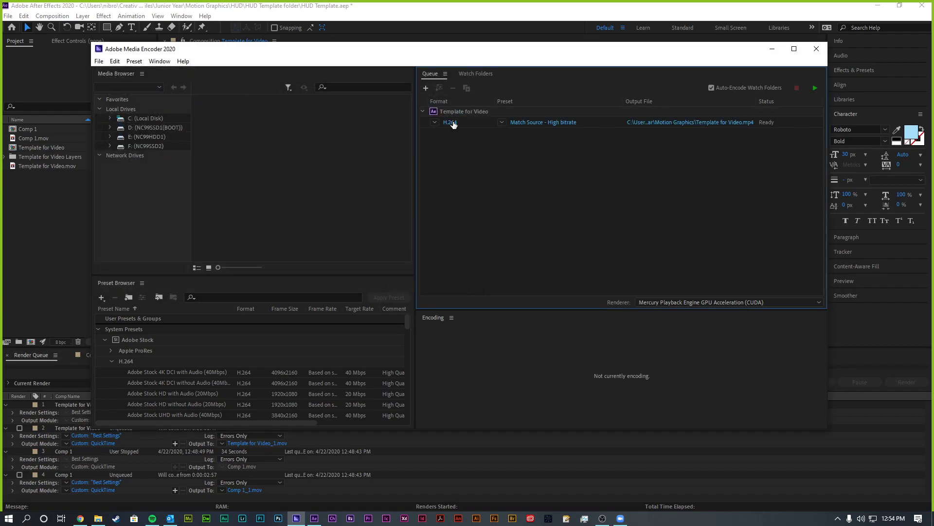
# - Maximize the Media Encoder window and open the export settings of the Template for Video queue item
pyautogui.doubleClick(499, 52)
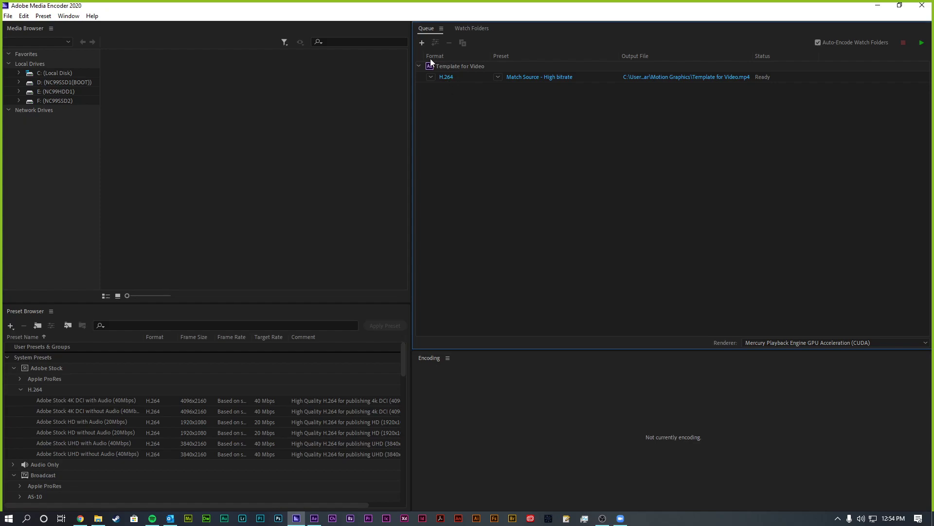
pyautogui.click(446, 79)
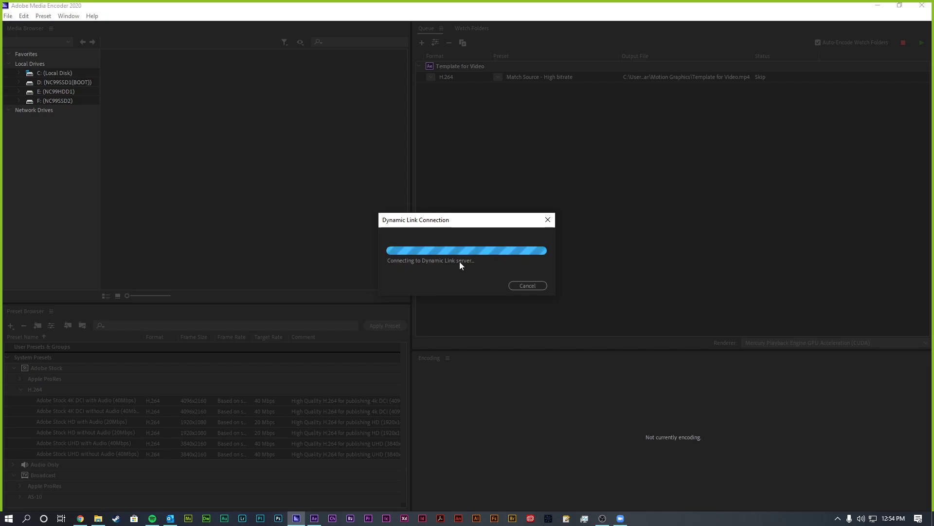
pyautogui.moveTo(459, 220); pyautogui.dragTo(509, 241)
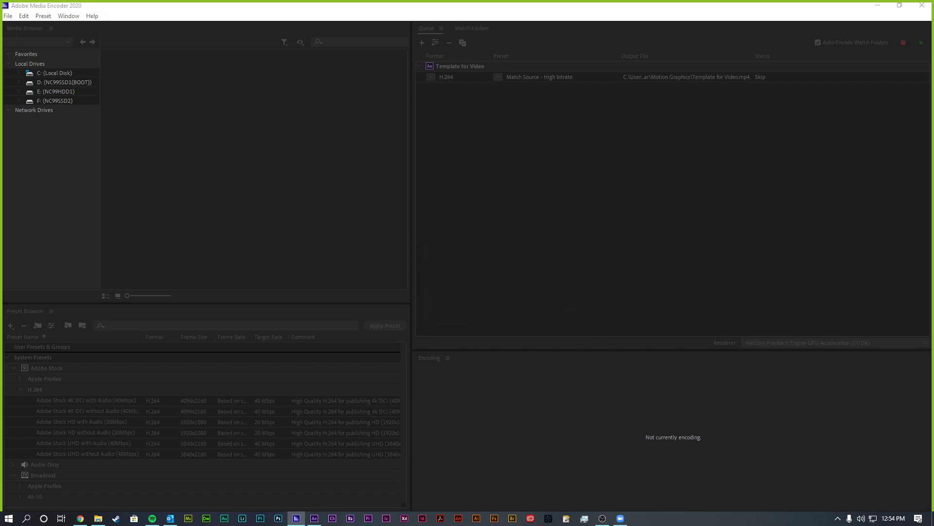
pyautogui.moveTo(15, 214); pyautogui.dragTo(514, 54)
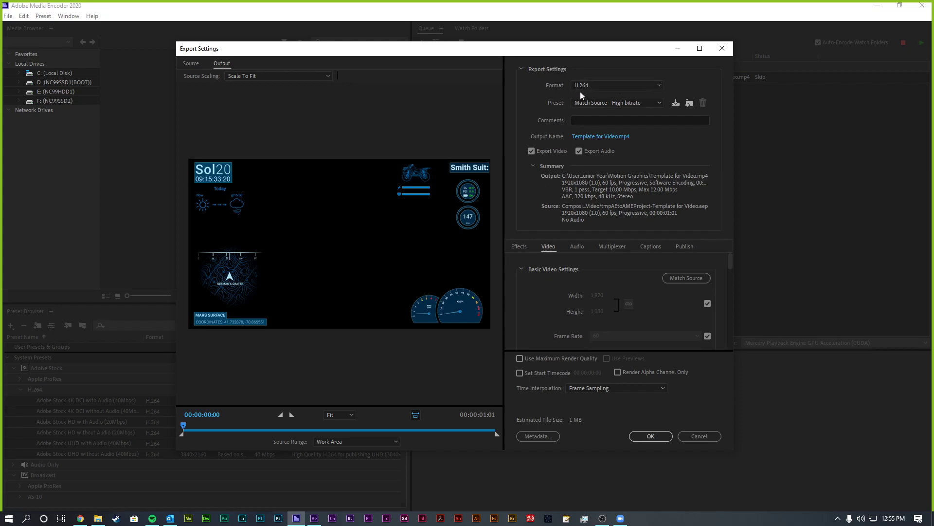
# - Reposition the Export Settings dialog, look through the available formats and keep H.264
pyautogui.moveTo(586, 53); pyautogui.dragTo(578, 169)
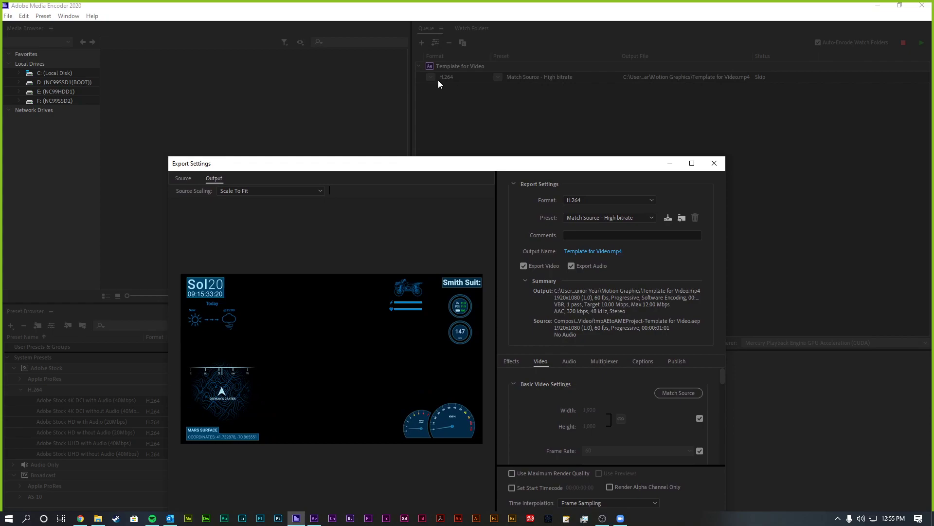
pyautogui.moveTo(507, 168); pyautogui.dragTo(498, 68)
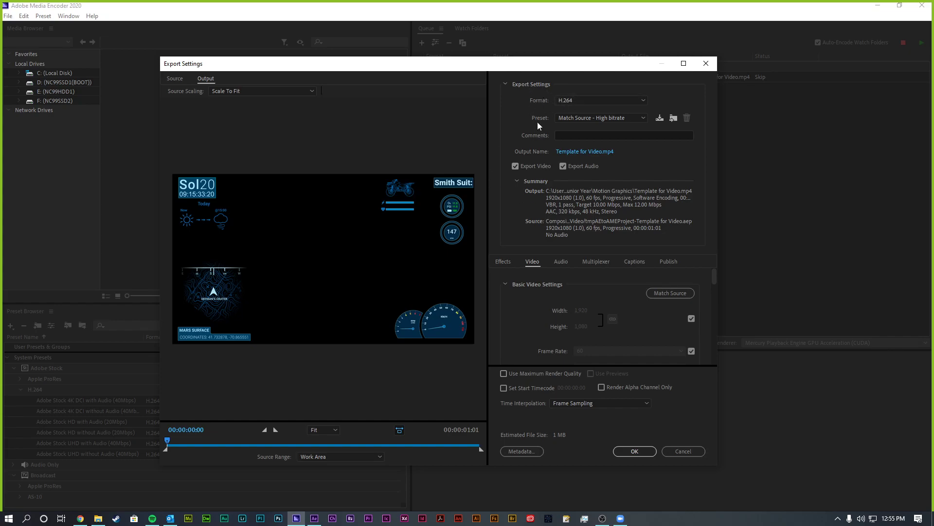
pyautogui.click(608, 101)
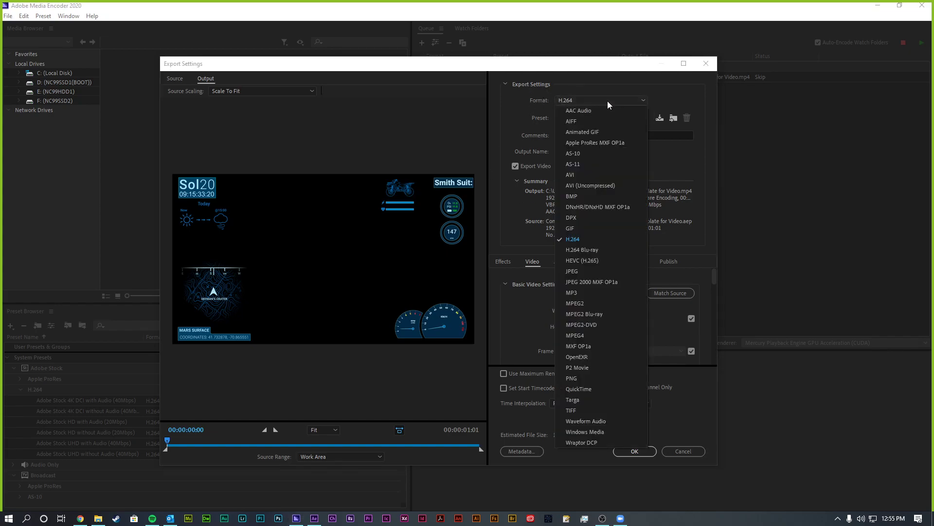
pyautogui.click(605, 241)
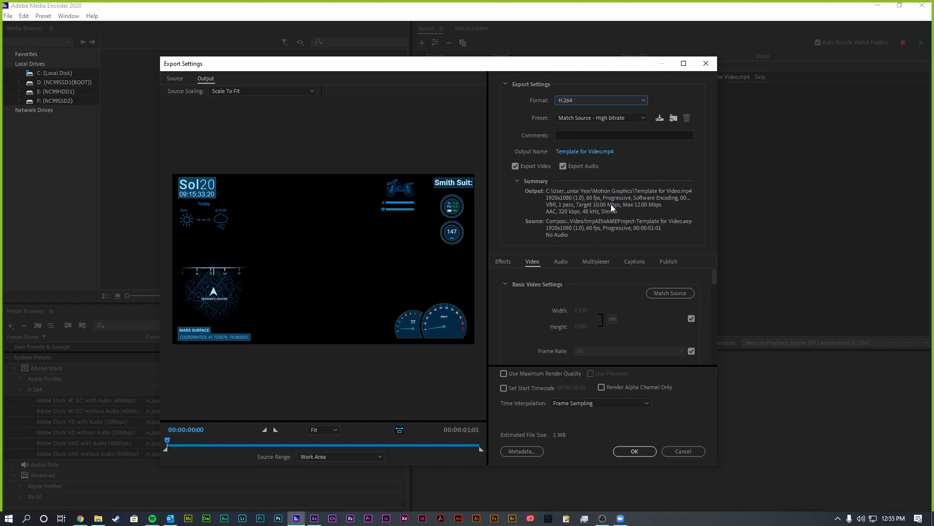
# - Enlarge the Export Settings dialog and scrub the output preview to 00:00:00:54
pyautogui.moveTo(630, 60); pyautogui.dragTo(579, 12)
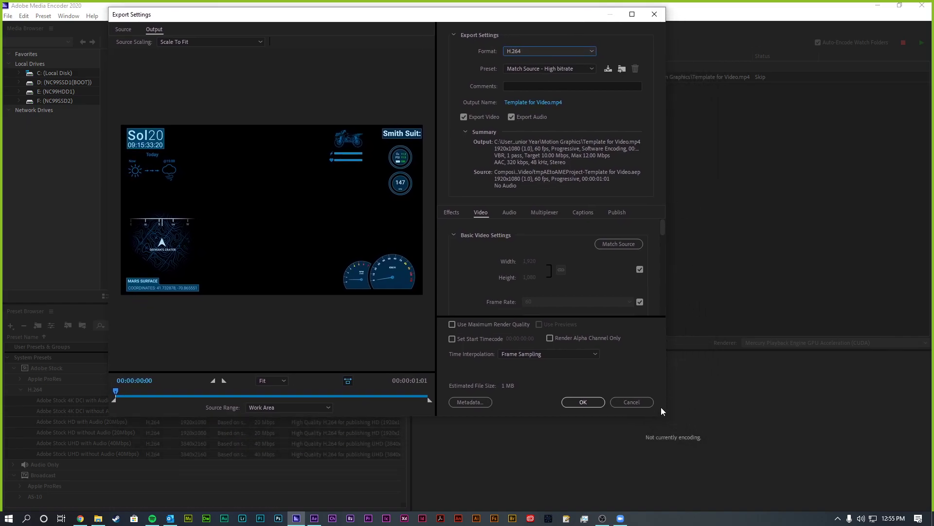
pyautogui.moveTo(664, 416); pyautogui.dragTo(784, 494)
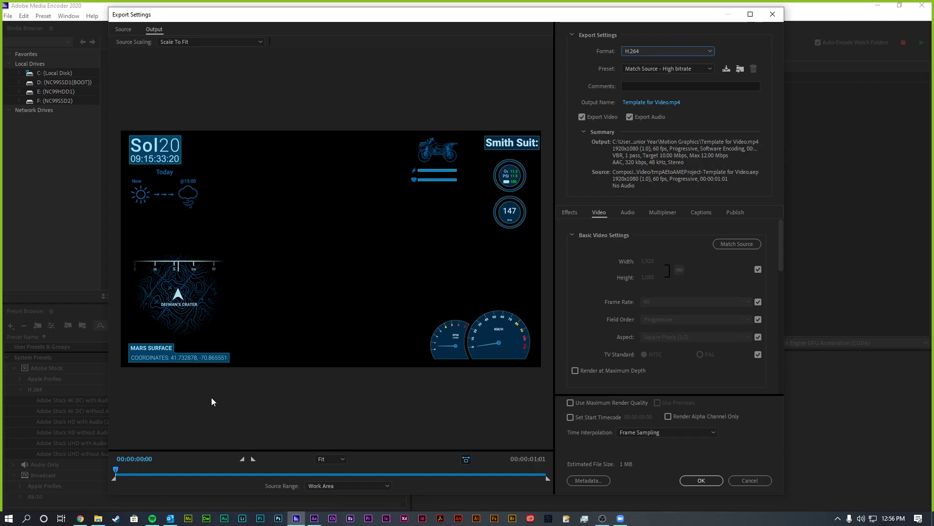
pyautogui.moveTo(116, 470); pyautogui.dragTo(494, 457)
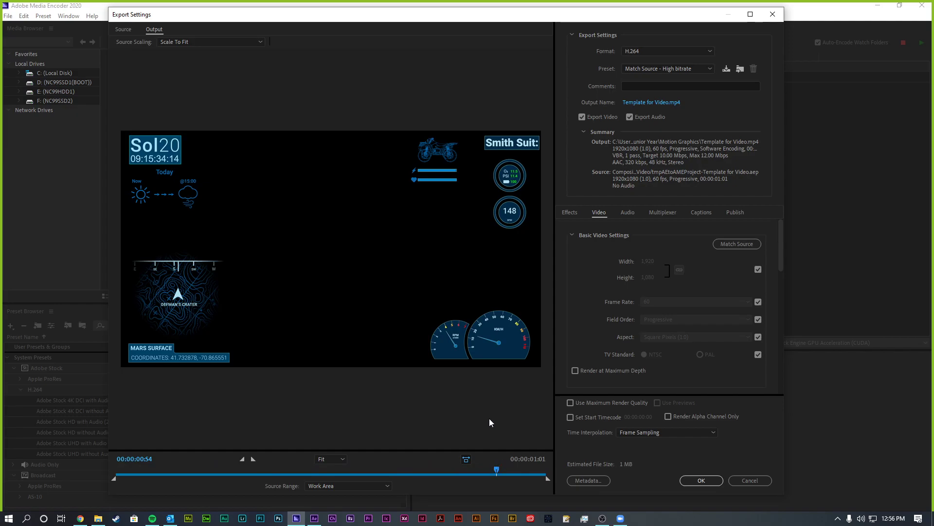
pyautogui.moveTo(589, 15); pyautogui.dragTo(595, 13)
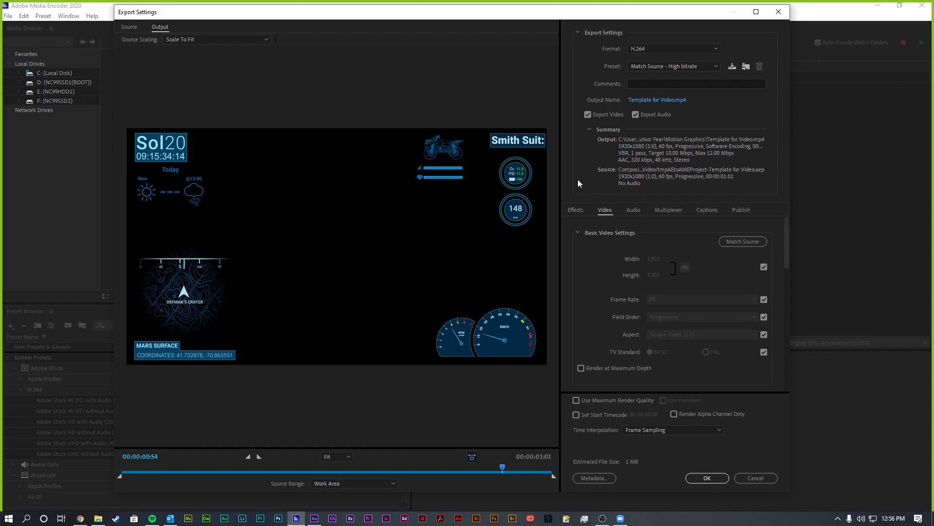
# - Try excluding video from the export and unlinking the frame size from the source, restoring both options
pyautogui.click(589, 115)
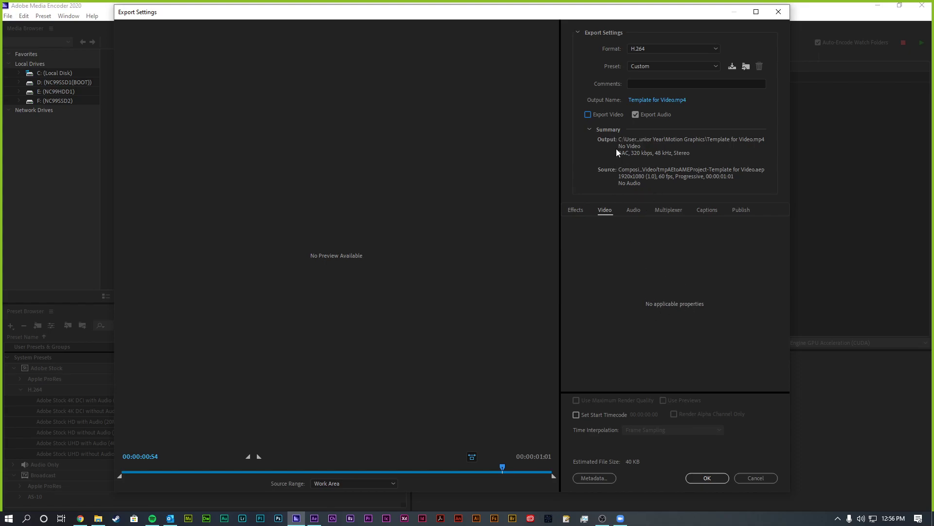
pyautogui.click(589, 115)
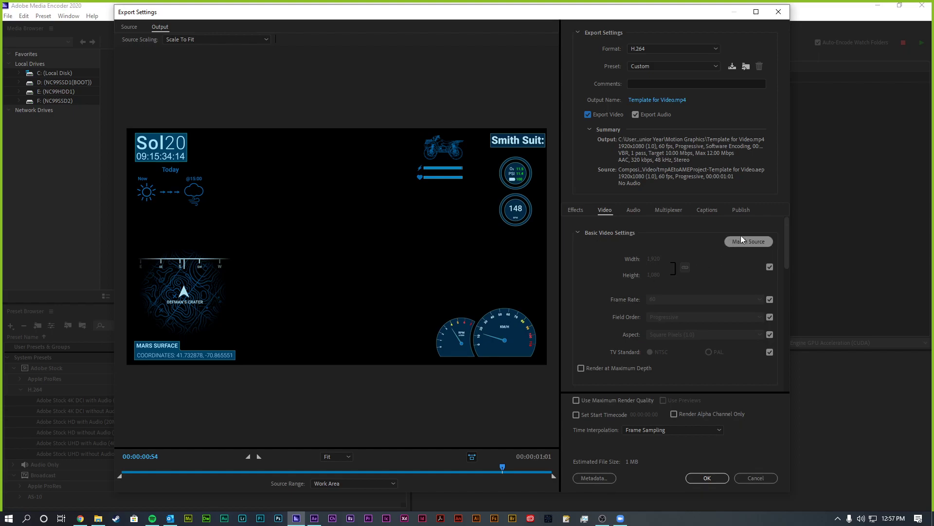
pyautogui.moveTo(788, 235); pyautogui.dragTo(787, 241)
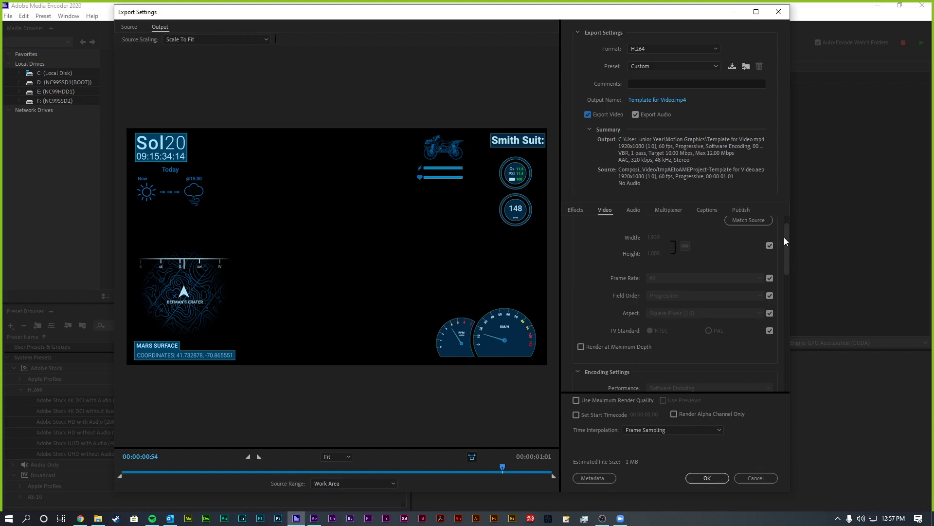
pyautogui.click(770, 245)
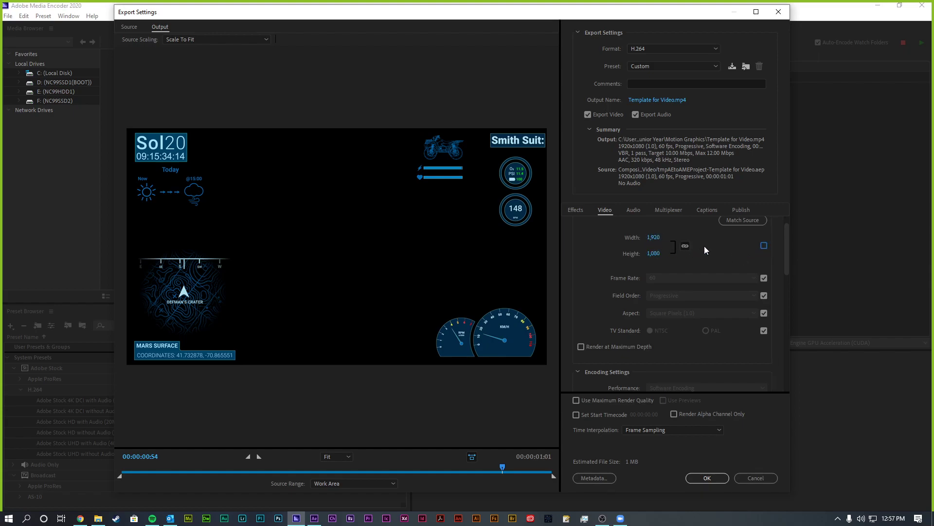
pyautogui.click(768, 246)
# - Enable Render at Maximum Depth and review the video encoding, bitrate, key frame and VR settings
pyautogui.moveTo(788, 234); pyautogui.dragTo(789, 250)
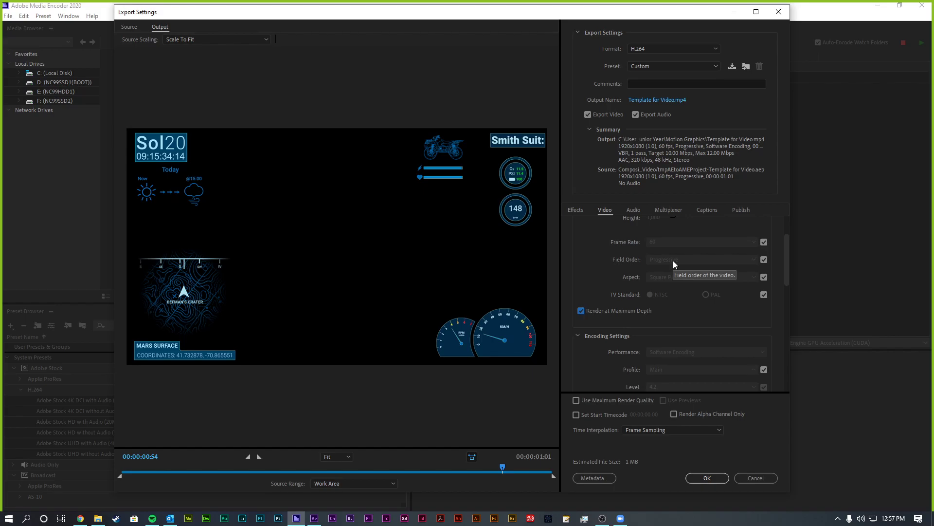
pyautogui.moveTo(787, 240); pyautogui.dragTo(784, 271)
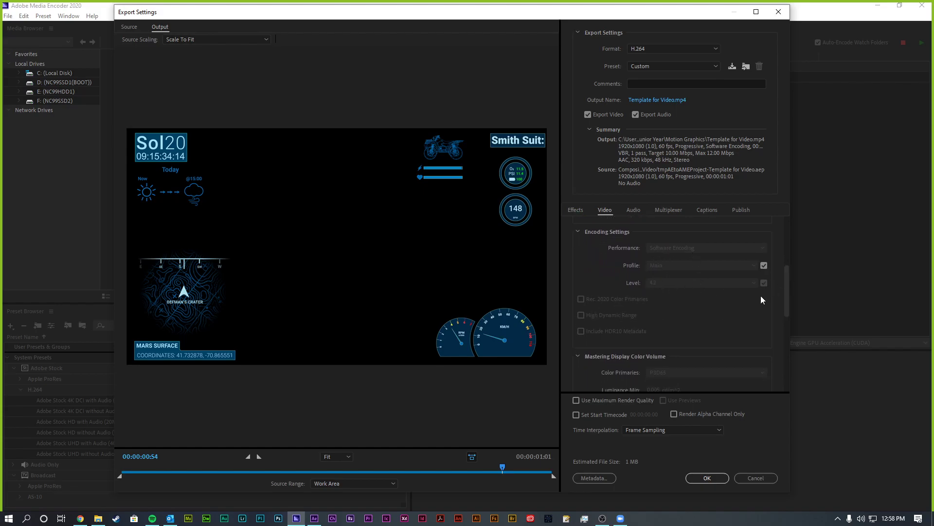
pyautogui.moveTo(786, 273); pyautogui.dragTo(776, 343)
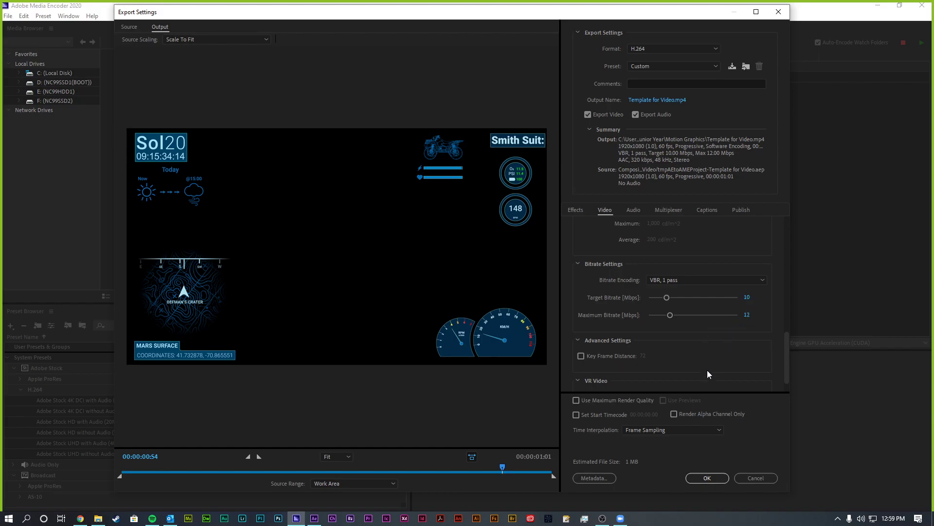
pyautogui.moveTo(787, 343); pyautogui.dragTo(788, 347)
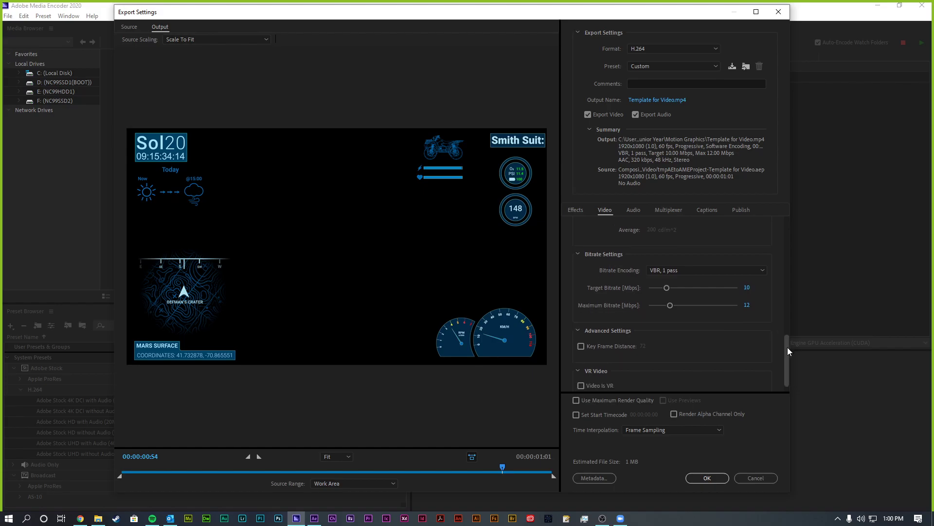
pyautogui.scroll(-1, 738, 353)
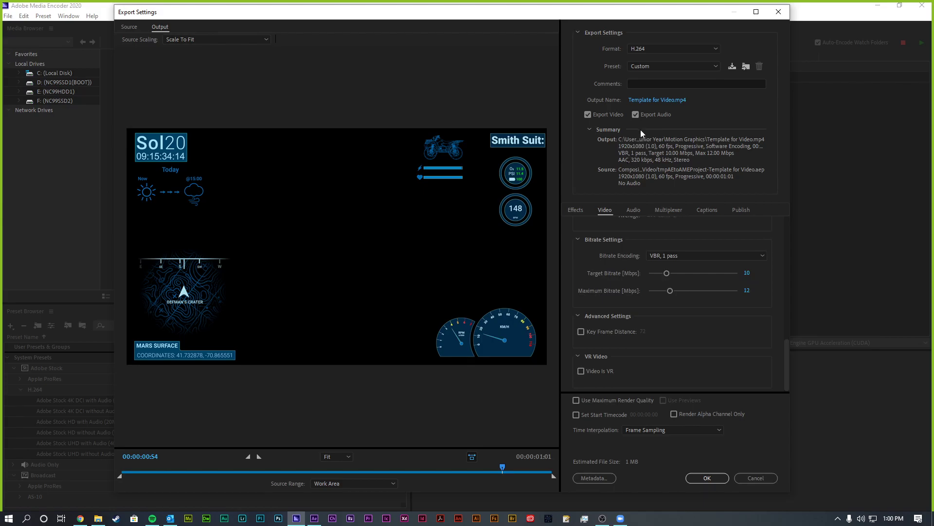
# - Examine the audio format, codec, sample rate and bitrate options, keeping the bitrate at 320 kbps
pyautogui.click(634, 210)
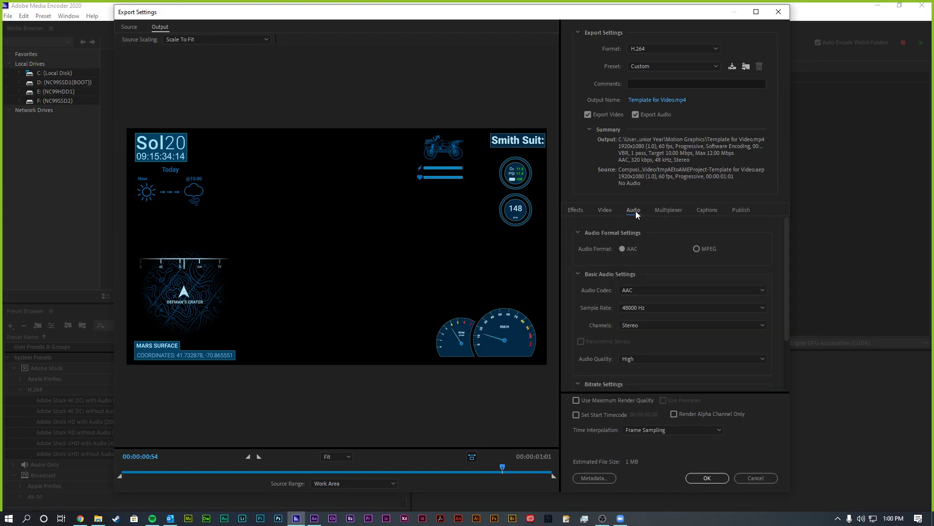
pyautogui.moveTo(789, 223); pyautogui.dragTo(798, 276)
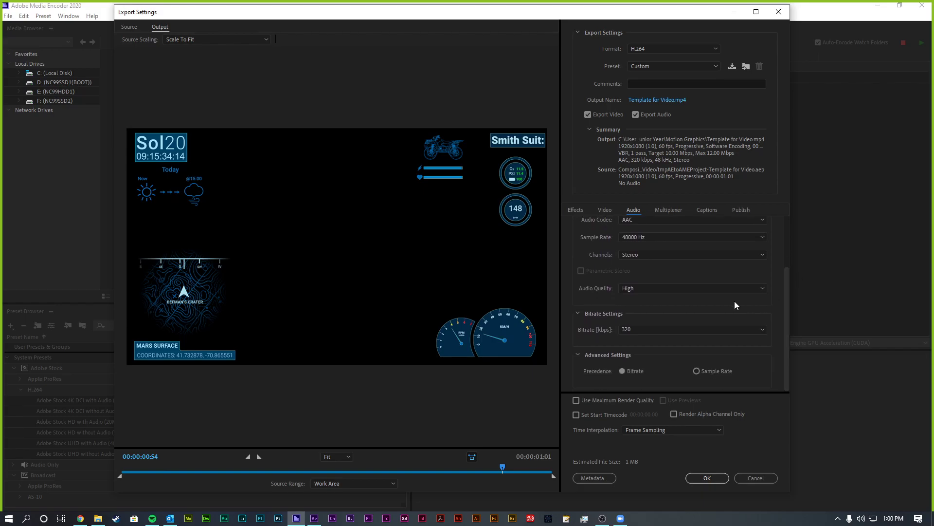
pyautogui.click(644, 327)
pyautogui.click(641, 321)
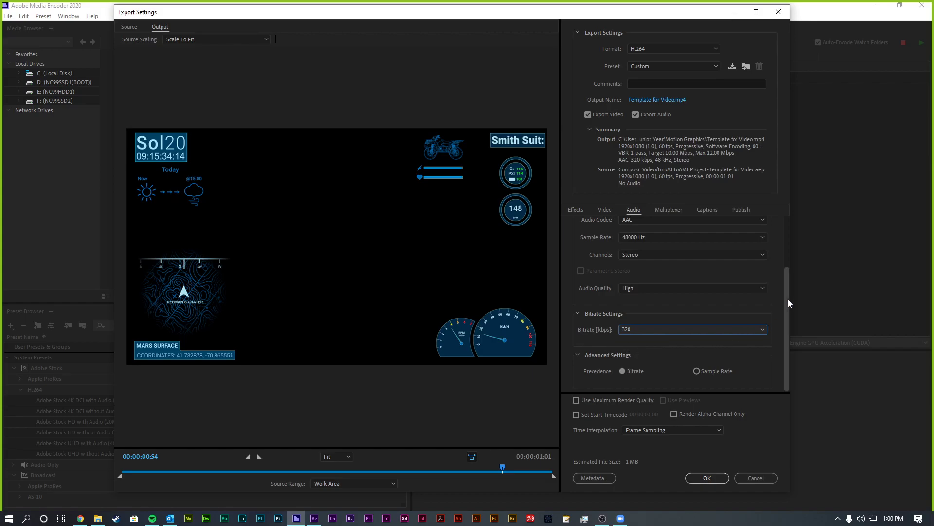
pyautogui.scroll(1, 787, 299)
pyautogui.click(638, 338)
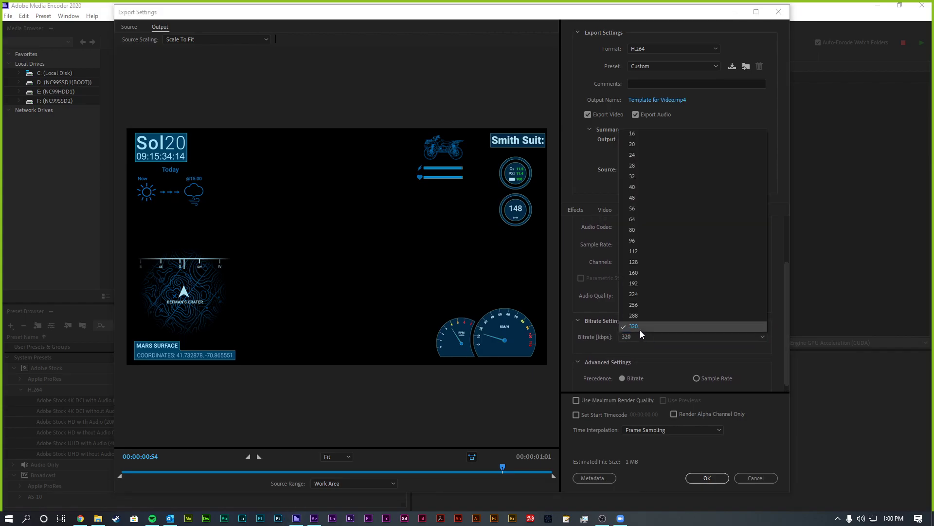
pyautogui.click(641, 330)
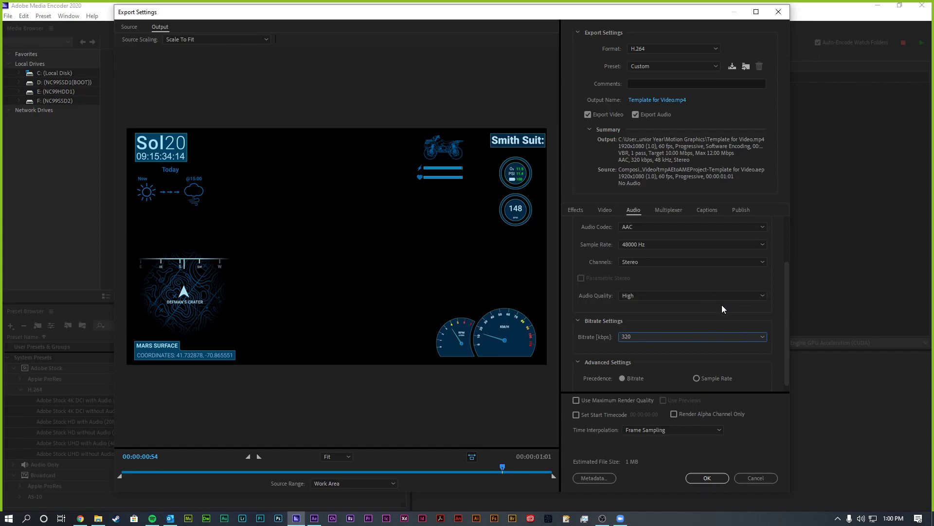
pyautogui.scroll(1, 787, 297)
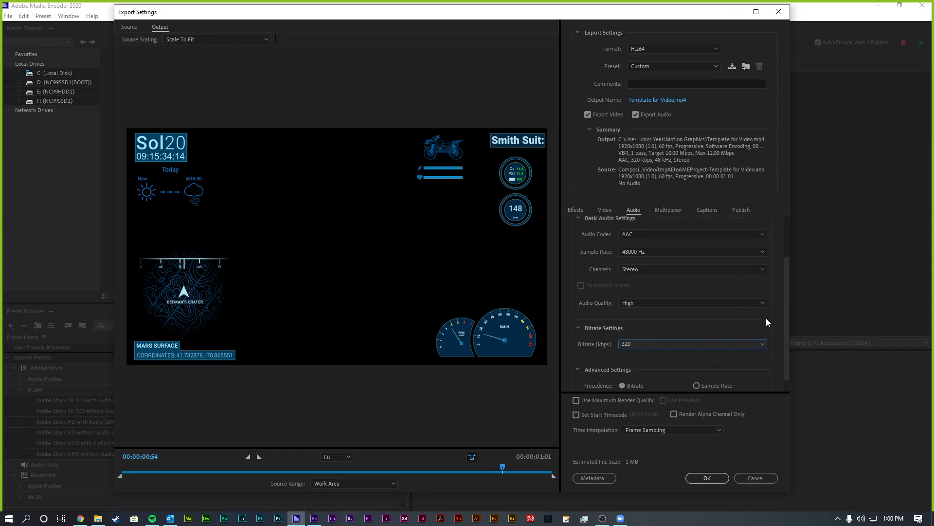
pyautogui.moveTo(787, 308); pyautogui.dragTo(784, 263)
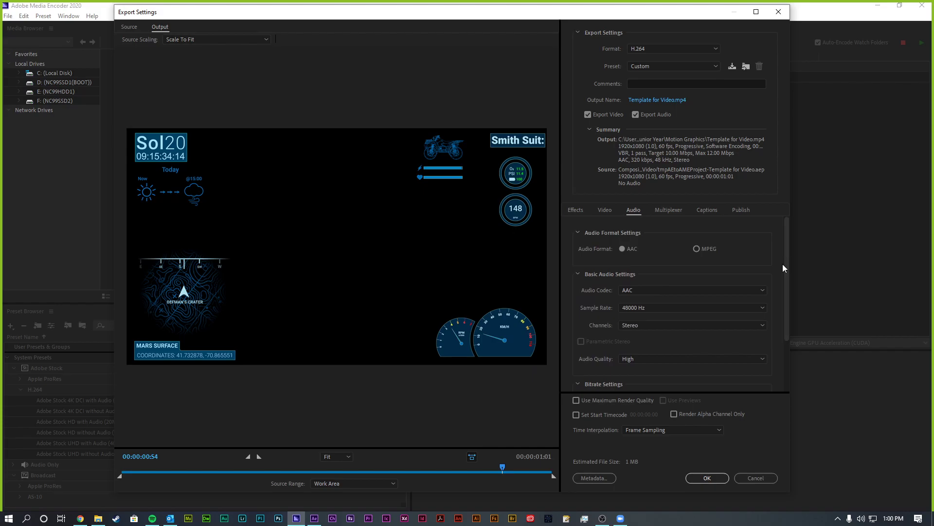
pyautogui.moveTo(787, 256); pyautogui.dragTo(795, 318)
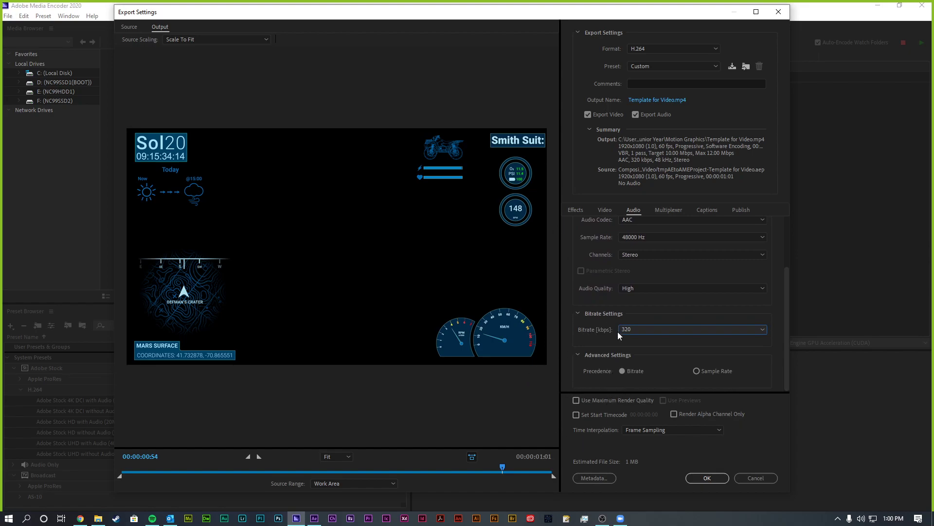
# - Enable Use Maximum Render Quality and apply the export settings to the Template for Video item
pyautogui.click(576, 400)
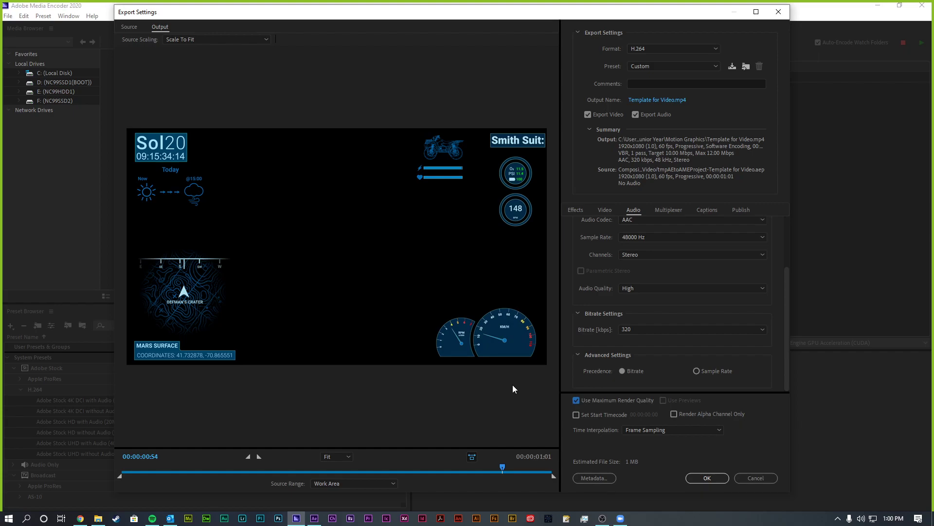
pyautogui.click(708, 479)
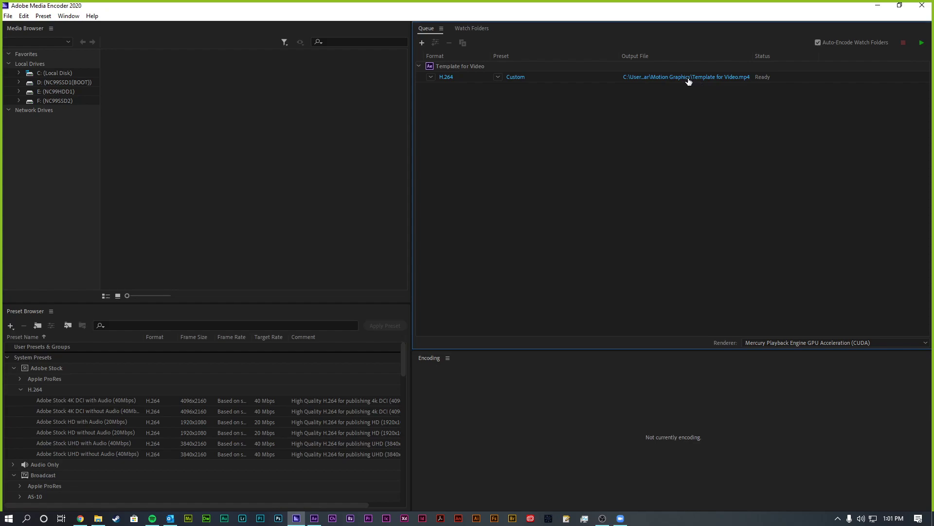
# - Encode the queued Template for Video item and play back the exported Template for Video.mp4 from the Motion Graphics folder
pyautogui.click(922, 43)
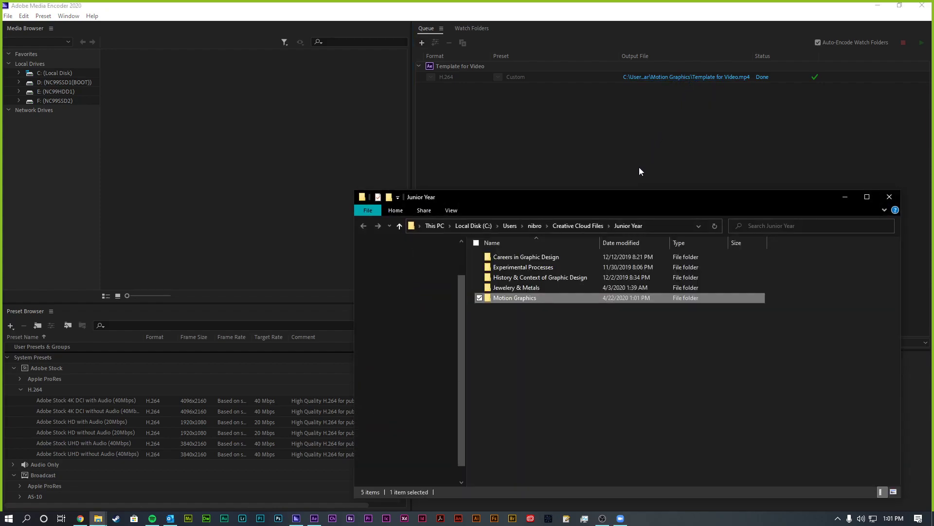
pyautogui.doubleClick(522, 296)
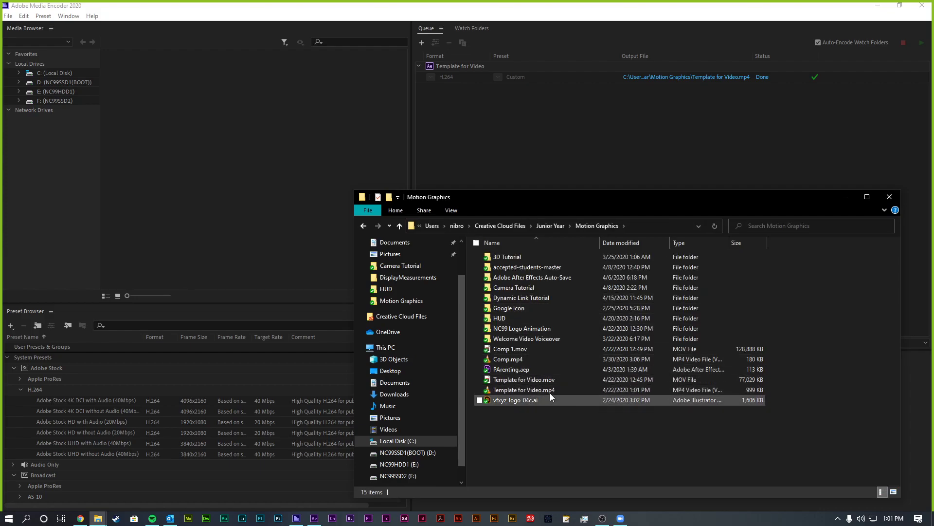
pyautogui.doubleClick(523, 390)
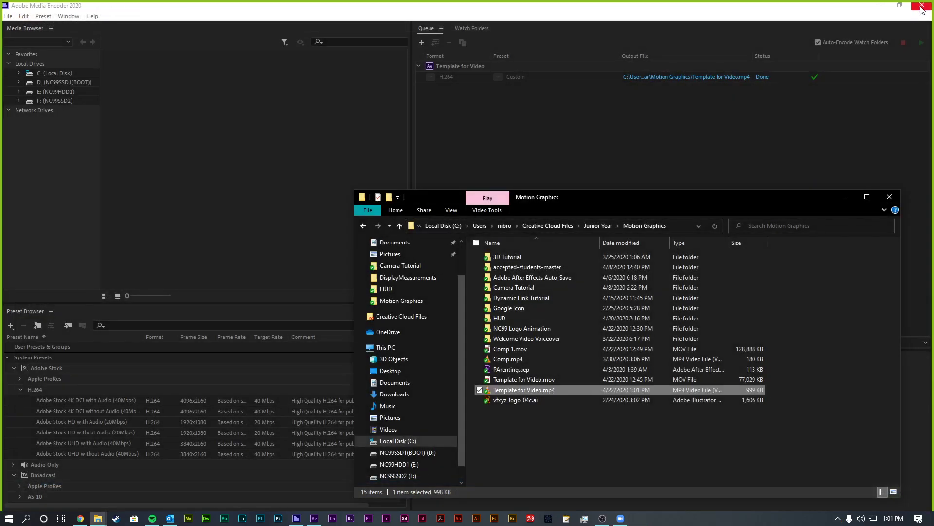
pyautogui.click(922, 7)
pyautogui.click(890, 197)
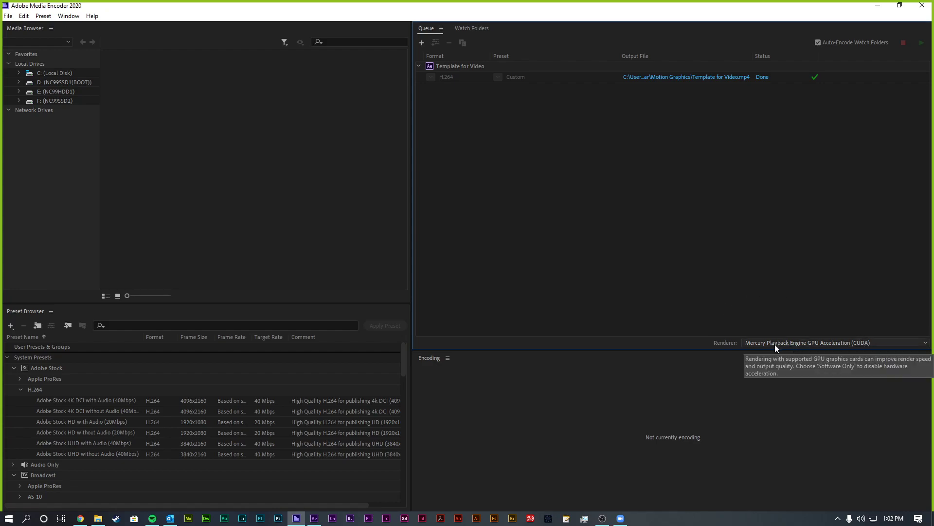
# - Set the queue's renderer to Mercury Playback Engine Software Only
pyautogui.click(881, 343)
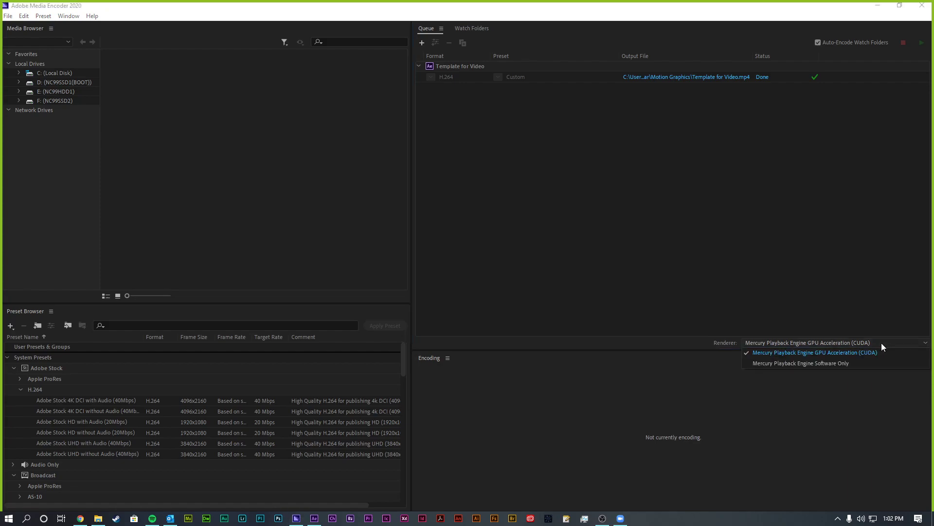
pyautogui.click(832, 363)
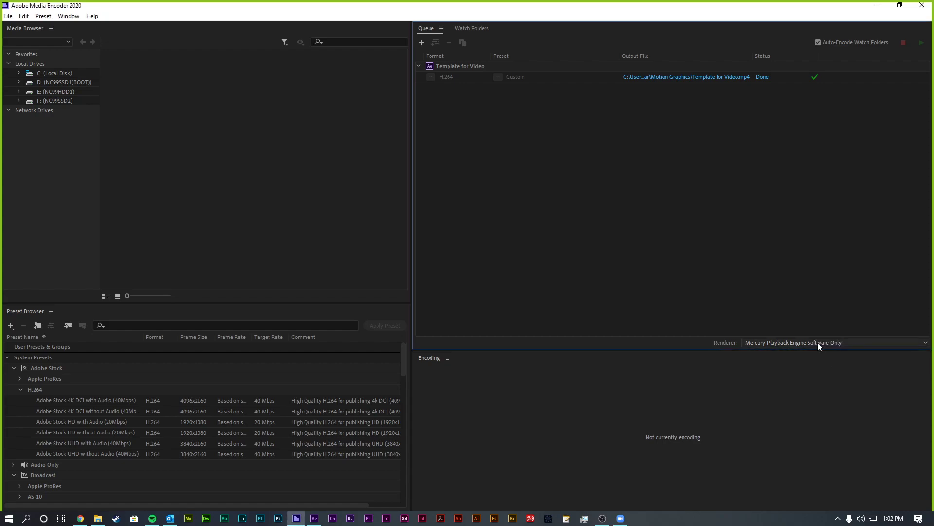